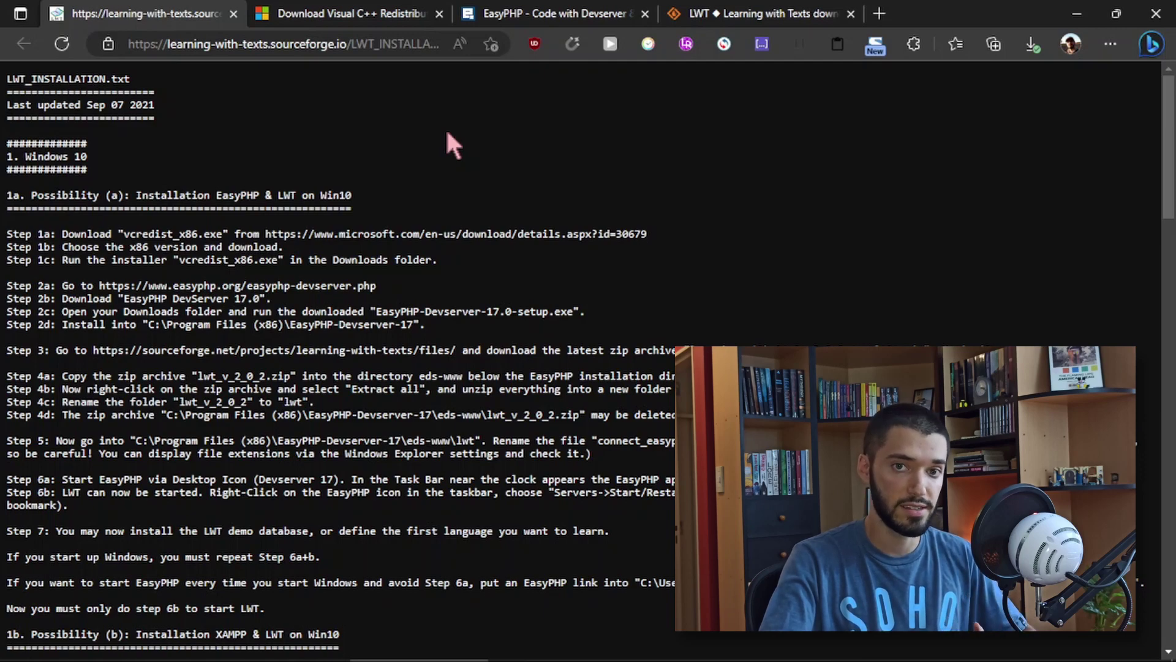
- Choose vcredist_x86.exe from the Visual C++ 2012 Redistributable file list and start its download
{"action": "left_click", "coordinate": [376, 13]}
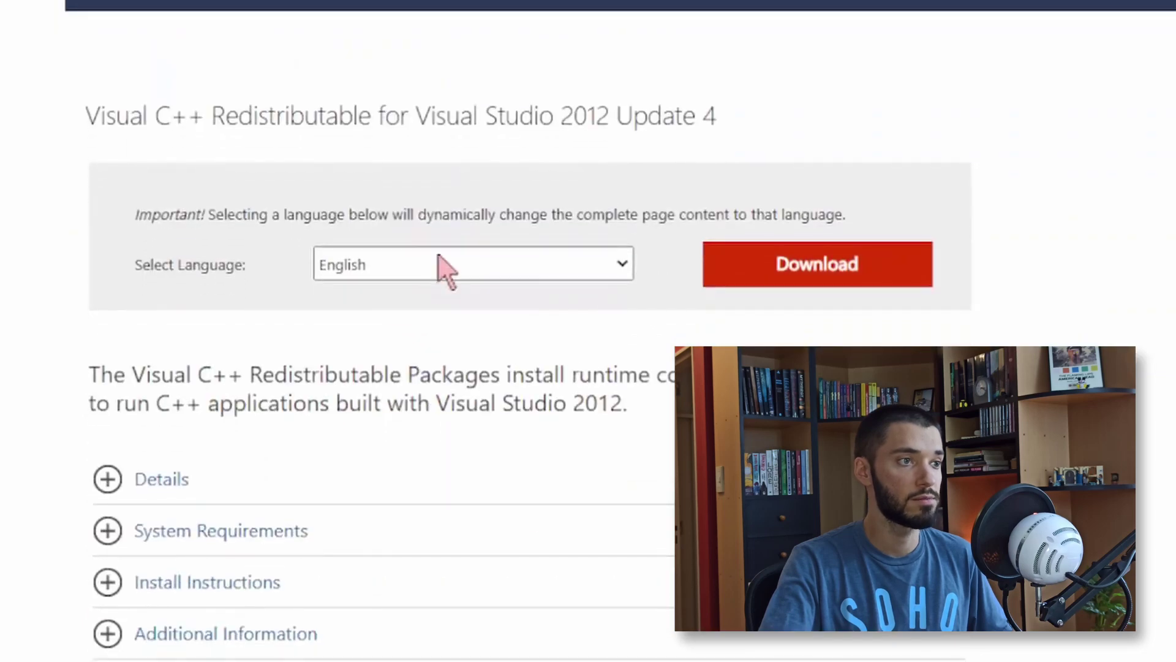
{"action": "left_click", "coordinate": [817, 280]}
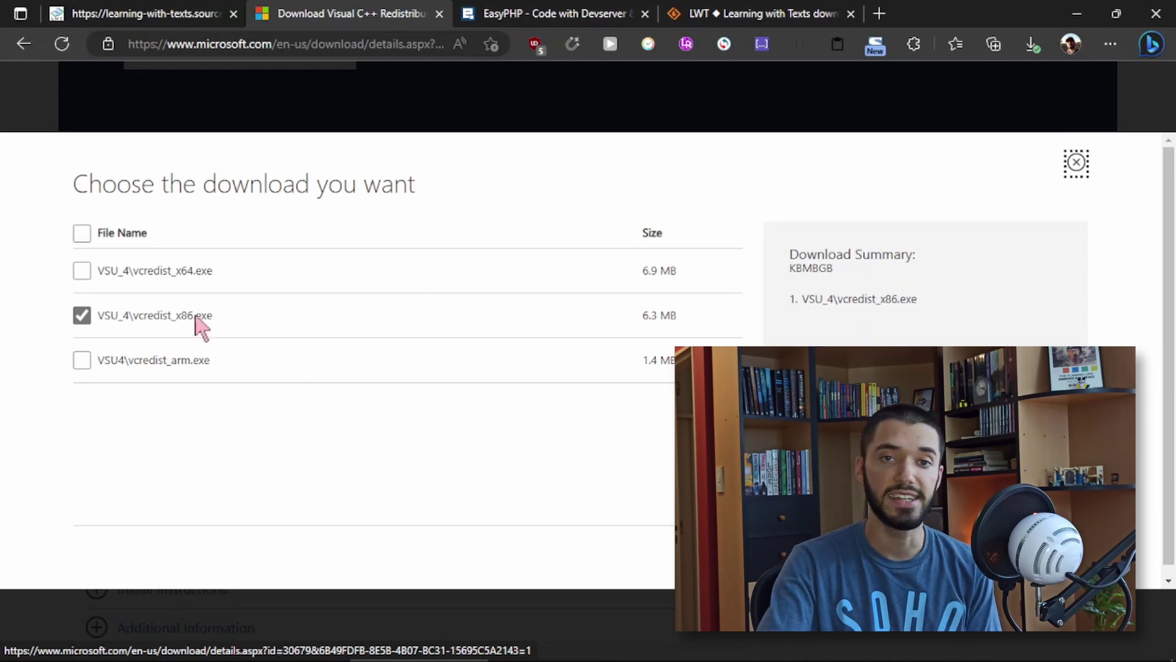
{"action": "left_click", "coordinate": [85, 323]}
{"action": "left_click", "coordinate": [82, 315]}
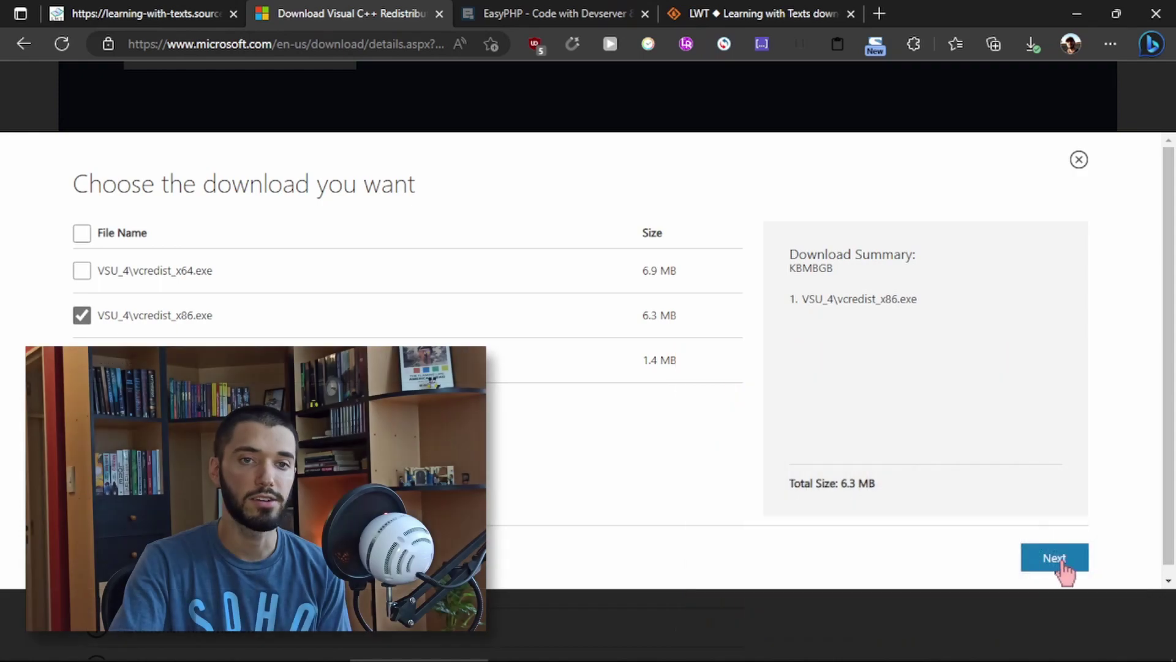
{"action": "left_click", "coordinate": [1065, 566]}
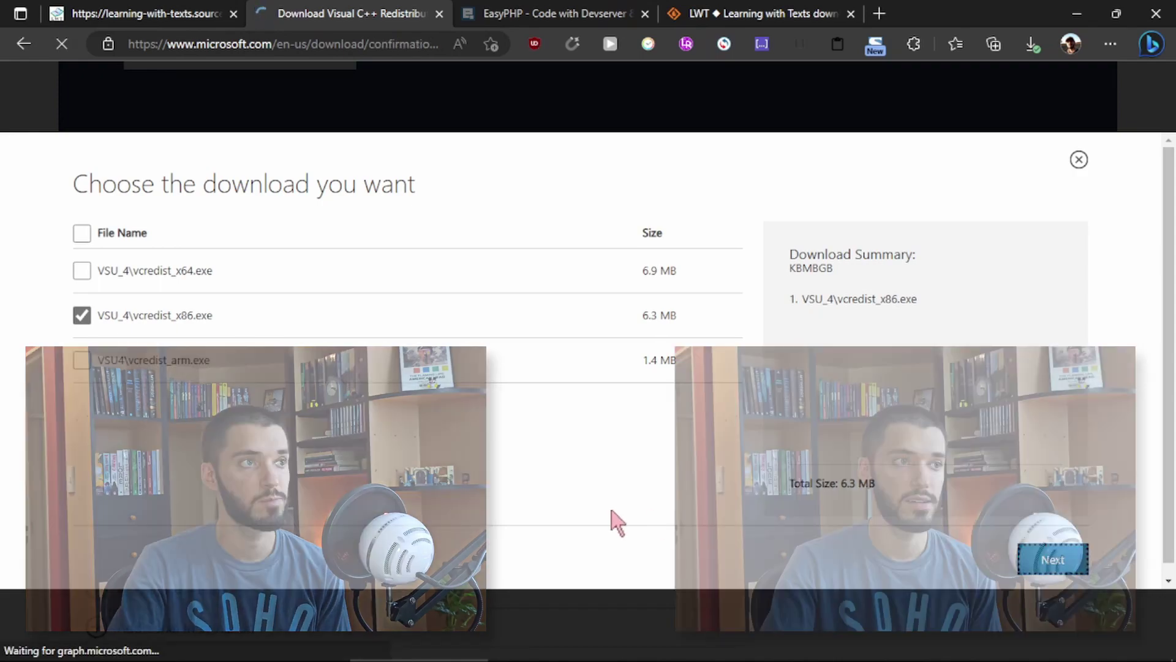
- Download the DEVSERVER 17.0 package for Windows 7/8/10 from the EasyPHP site
{"action": "key", "text": "ctrl+Tab"}
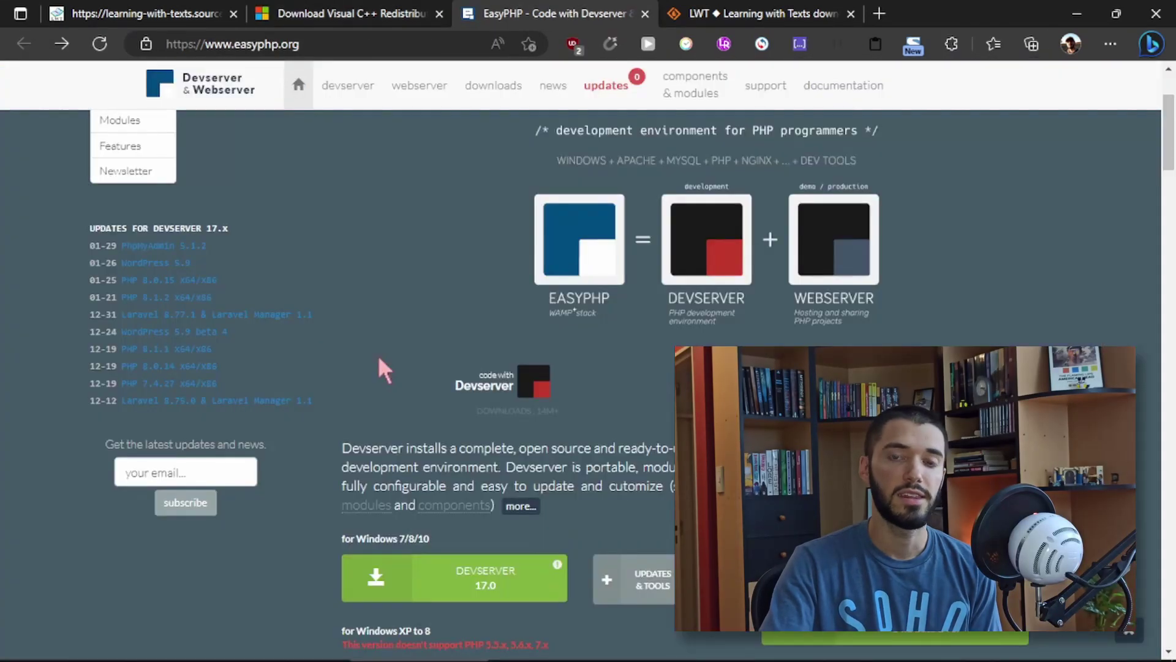
{"action": "scroll", "coordinate": [422, 432], "scroll_direction": "up", "scroll_amount": 3}
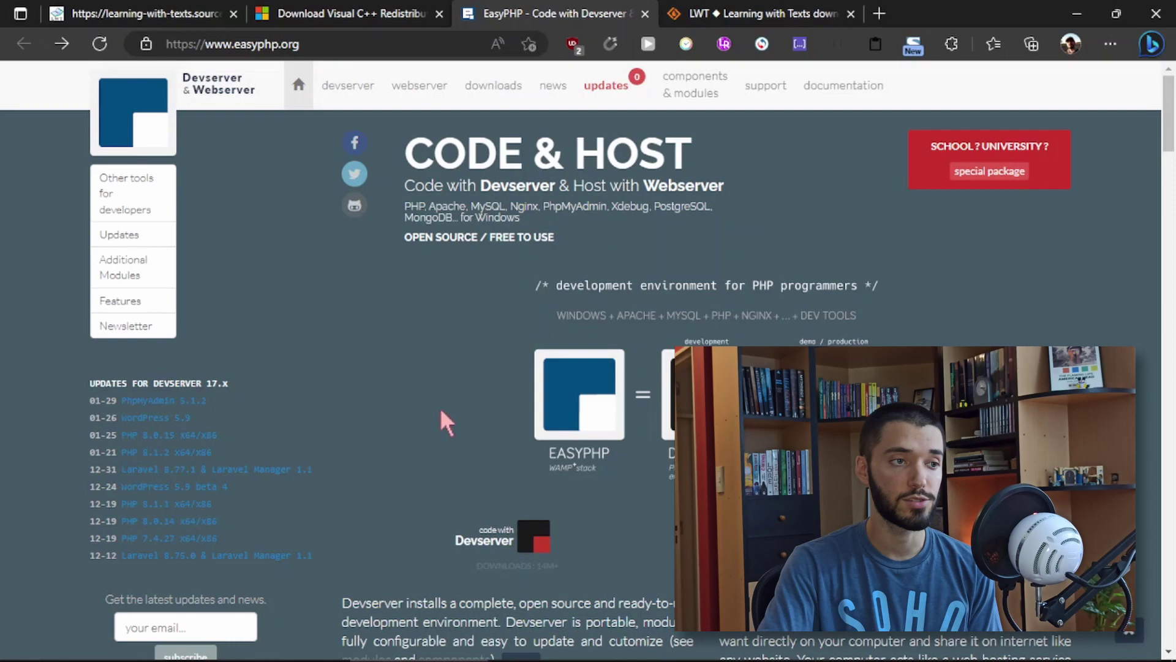
{"action": "scroll", "coordinate": [439, 376], "scroll_direction": "down", "scroll_amount": 5}
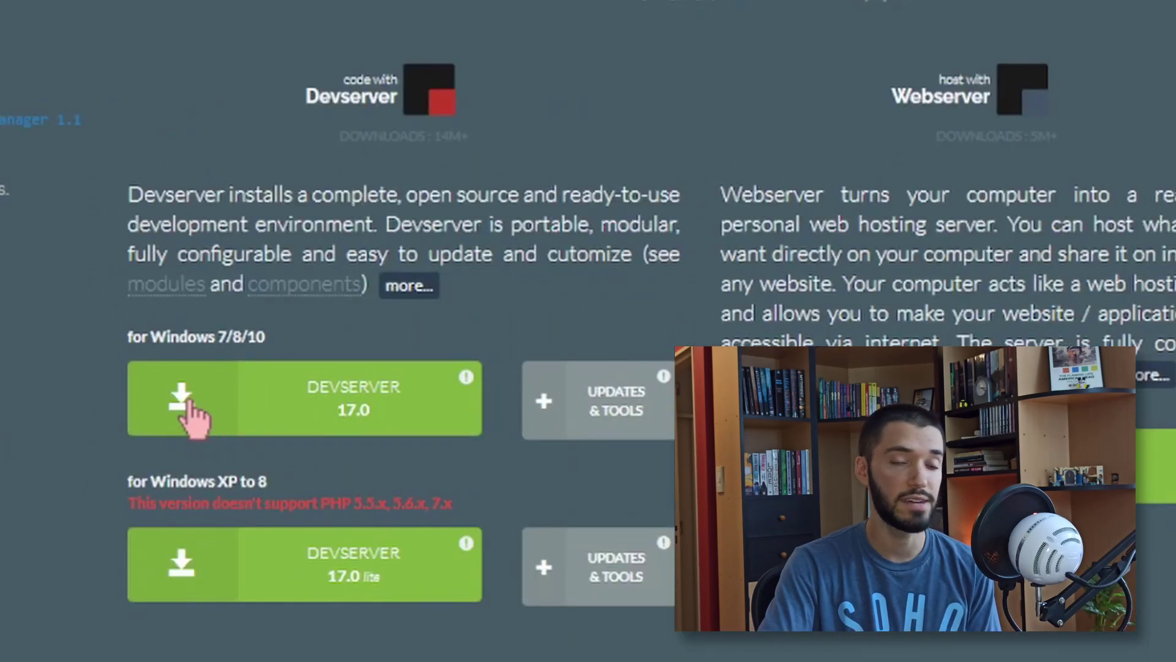
{"action": "left_click", "coordinate": [302, 428]}
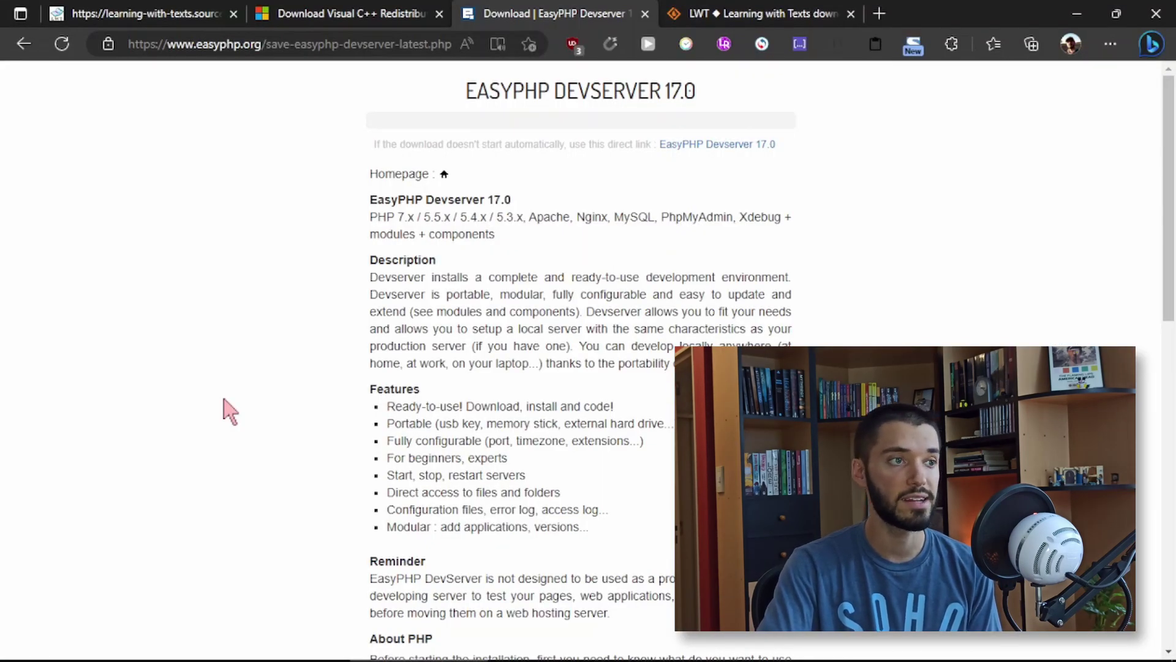
- Get learning_with_texts_2_0_3_complete.zip via Download Latest Version on the LWT SourceForge Files page
{"action": "left_click", "coordinate": [759, 13]}
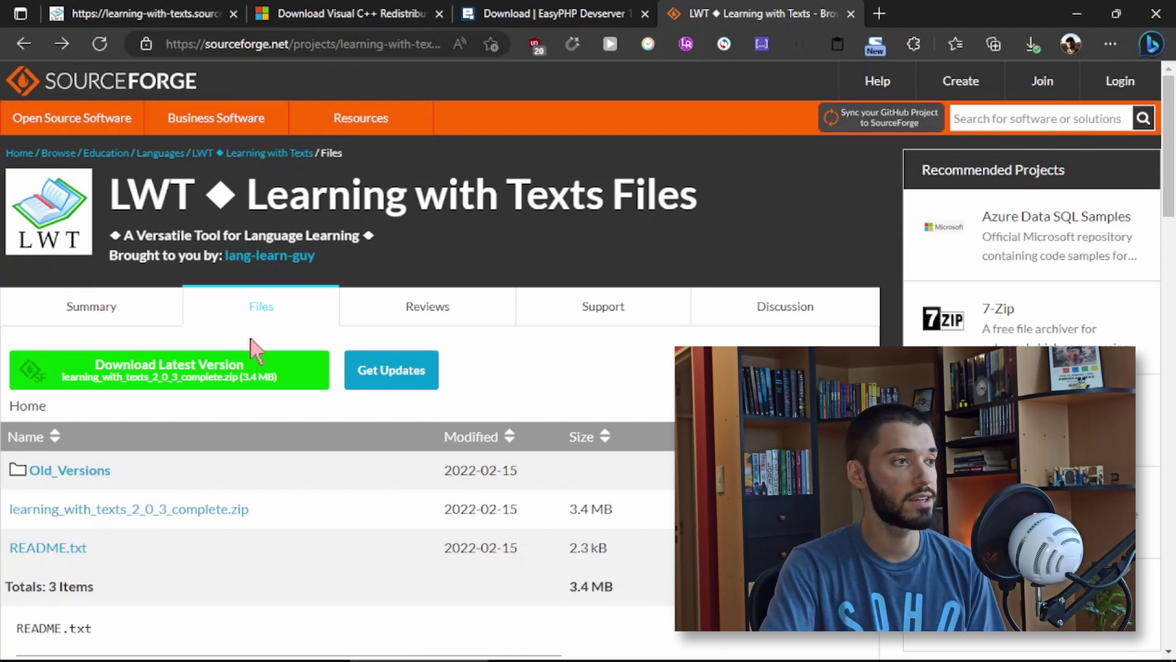
{"action": "left_click", "coordinate": [176, 378]}
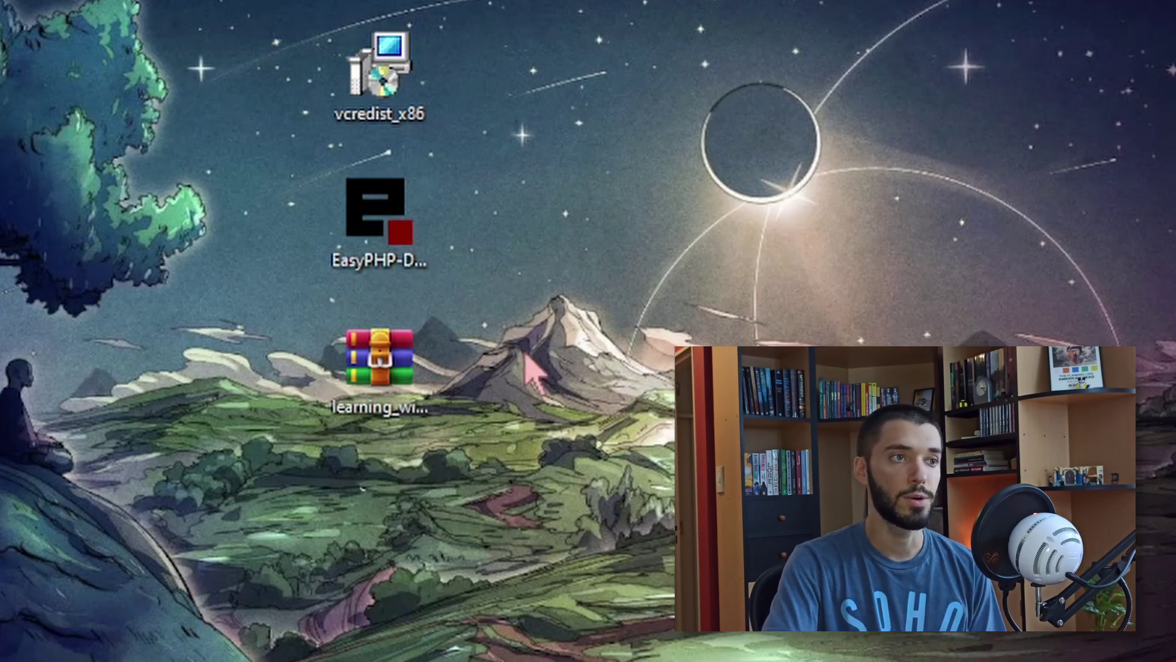
{"action": "double_click", "coordinate": [394, 89]}
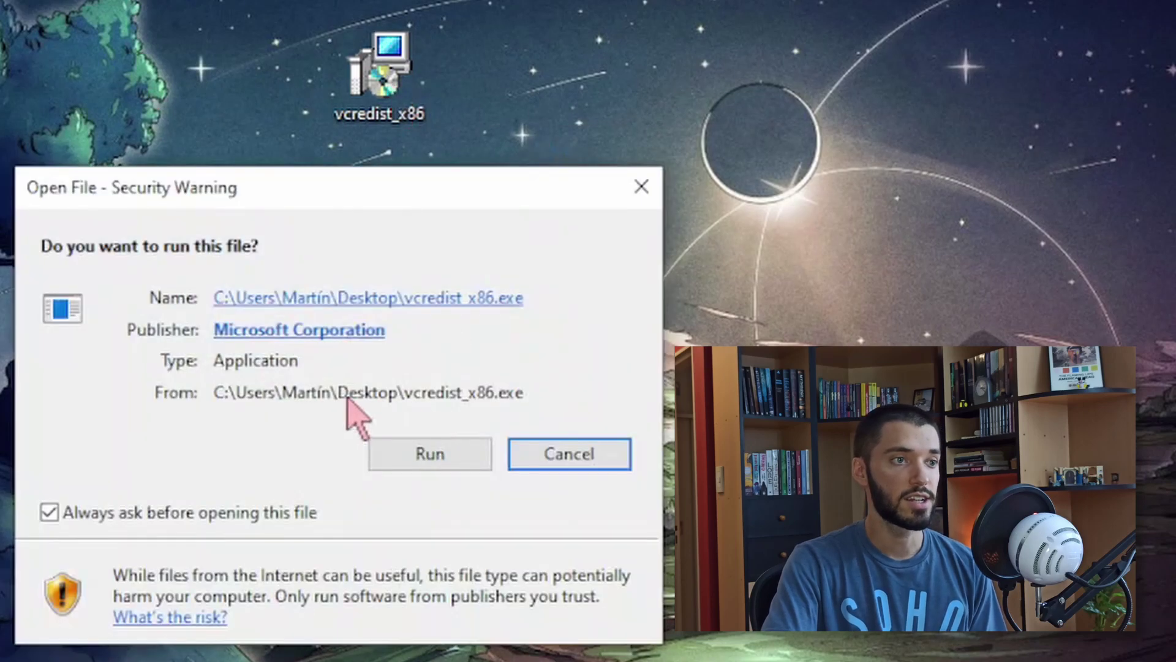
{"action": "left_click", "coordinate": [428, 464]}
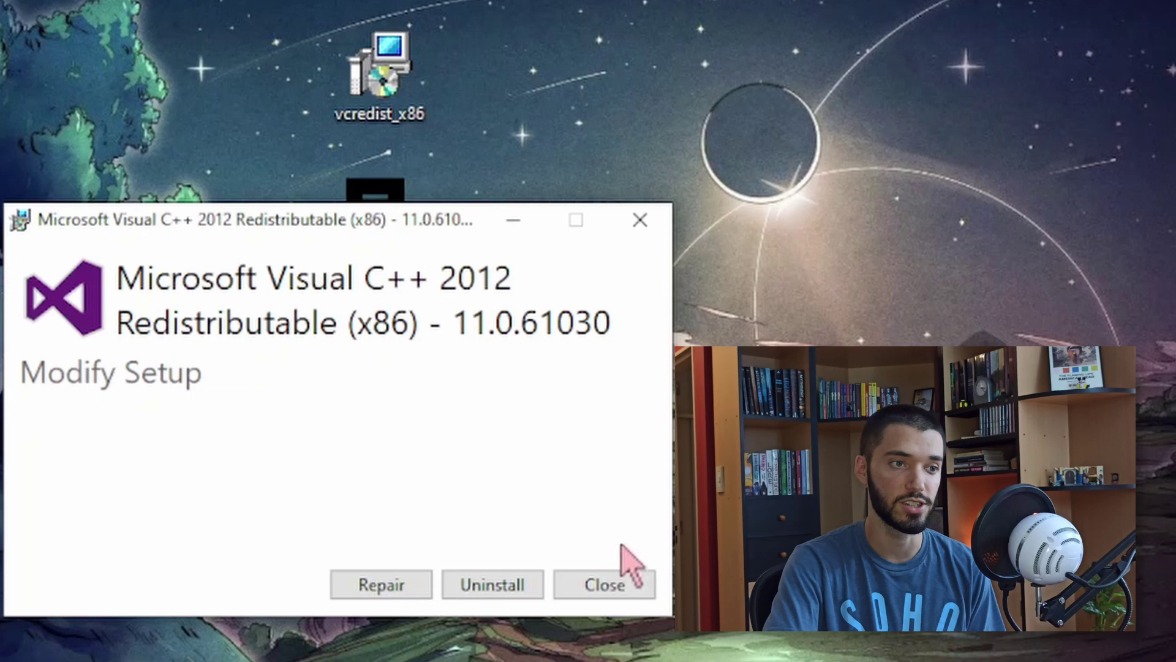
{"action": "left_click", "coordinate": [621, 585]}
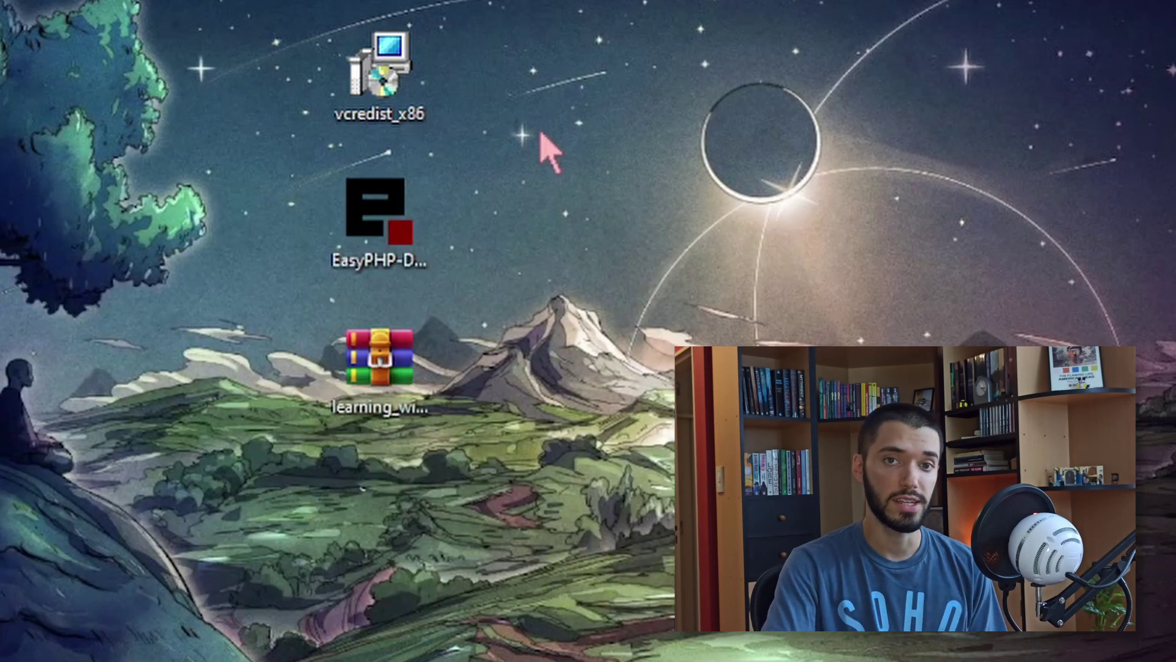
- Run the EasyPHP Devserver setup, allow it, and keep English as the setup language
{"action": "double_click", "coordinate": [389, 221]}
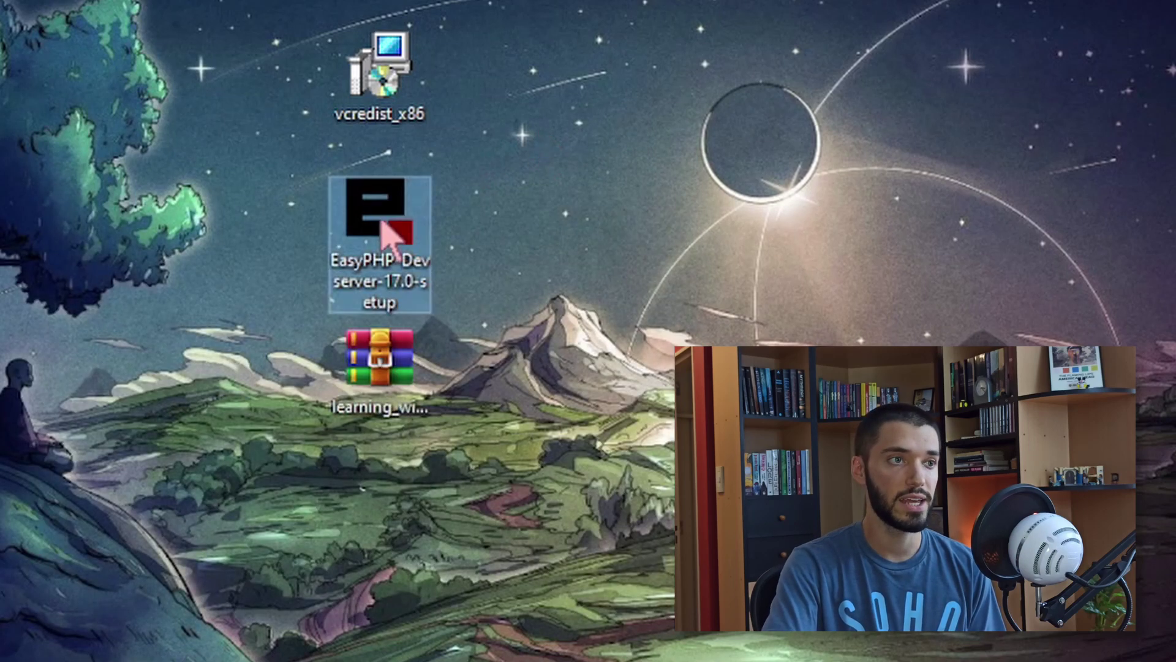
{"action": "left_click", "coordinate": [441, 440]}
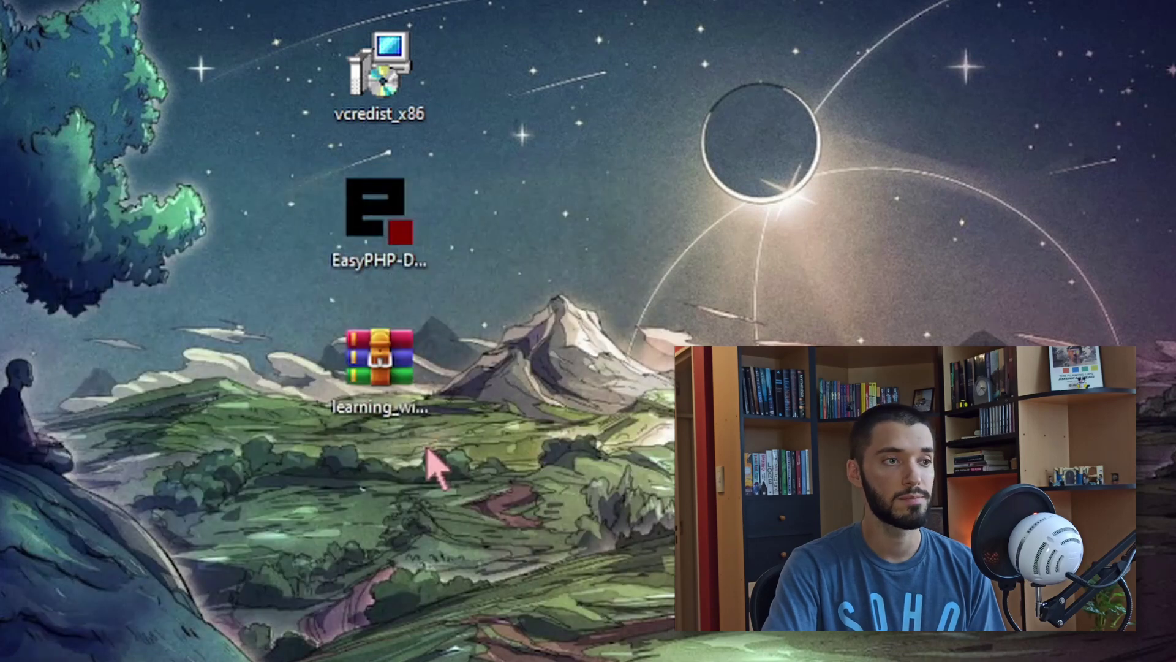
{"action": "left_click", "coordinate": [331, 434]}
{"action": "left_click", "coordinate": [362, 432]}
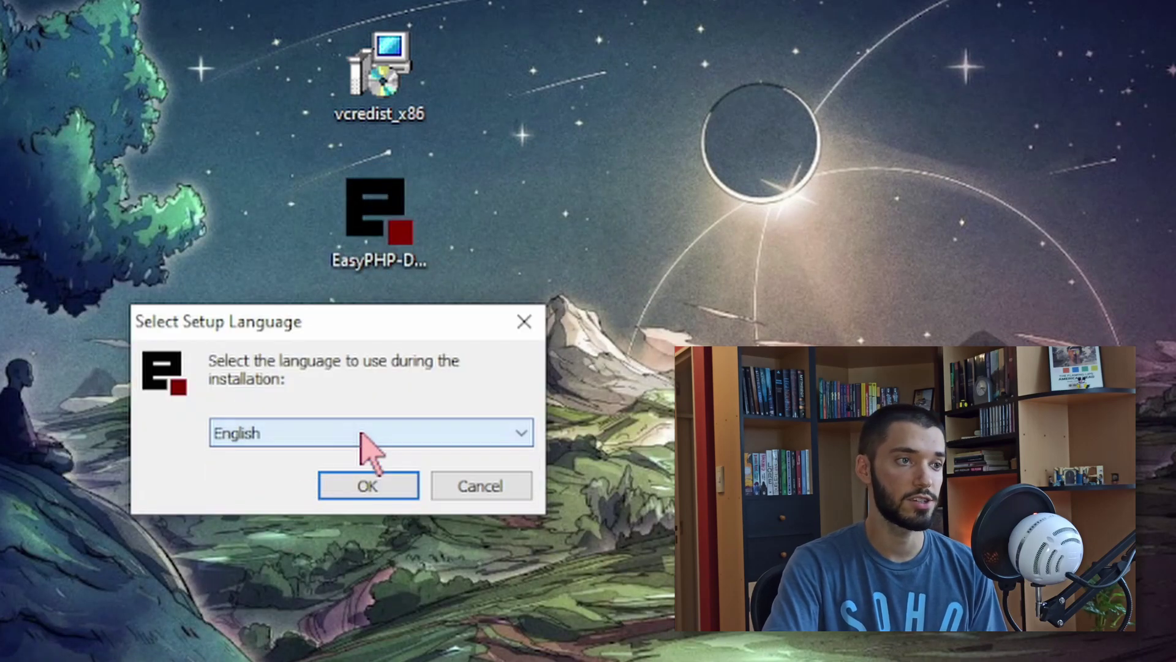
{"action": "left_click", "coordinate": [349, 486]}
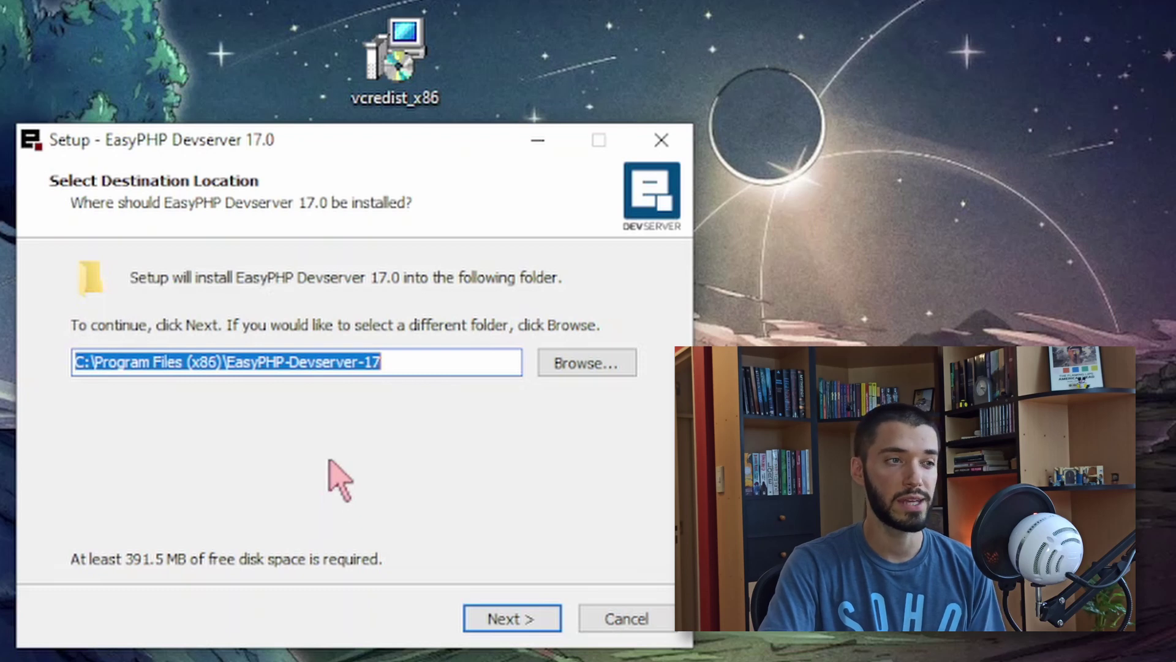
- Install into the default EasyPHP-Devserver-17 folder with a desktop icon, finishing without launching
{"action": "left_click", "coordinate": [402, 363]}
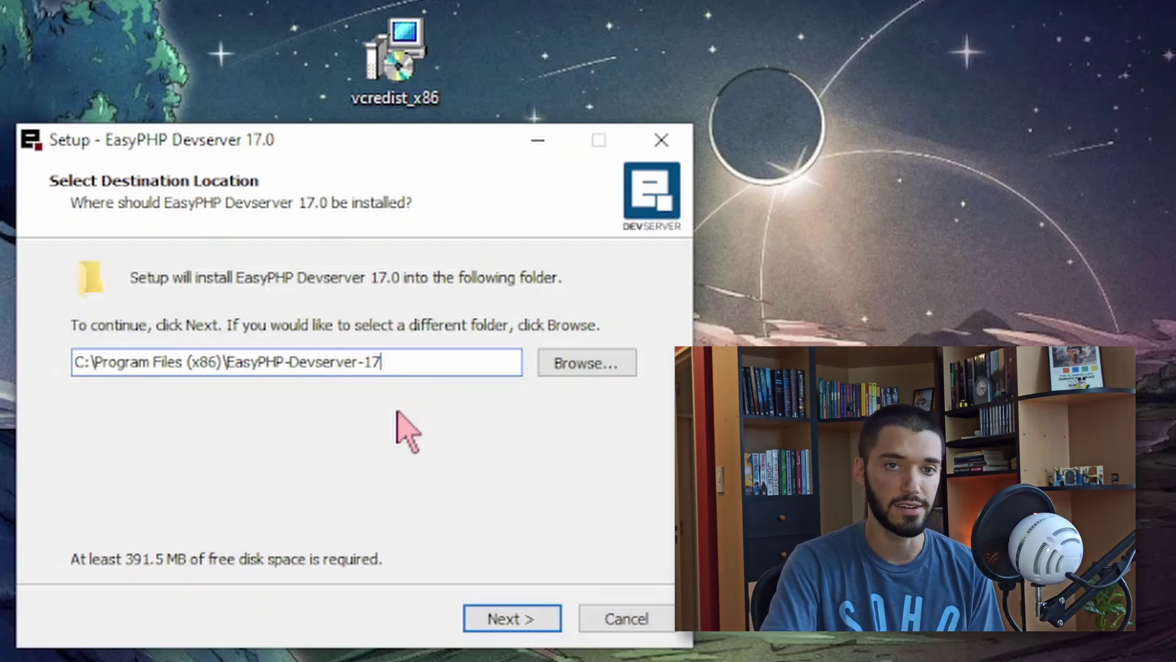
{"action": "left_click", "coordinate": [516, 622]}
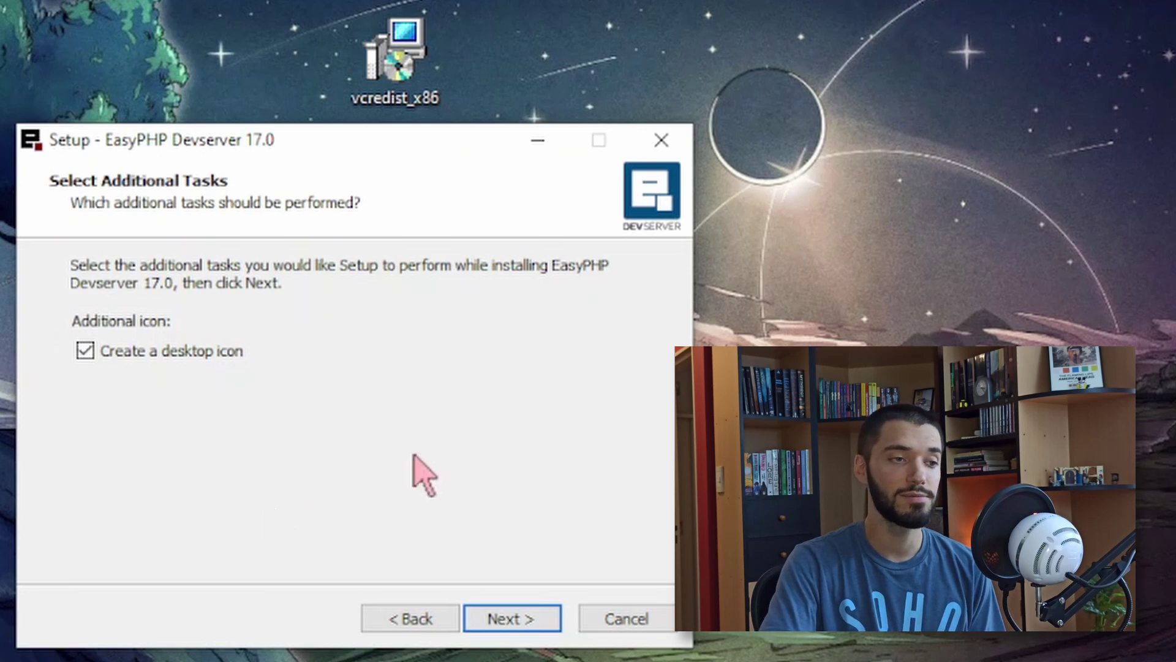
{"action": "left_click", "coordinate": [512, 620]}
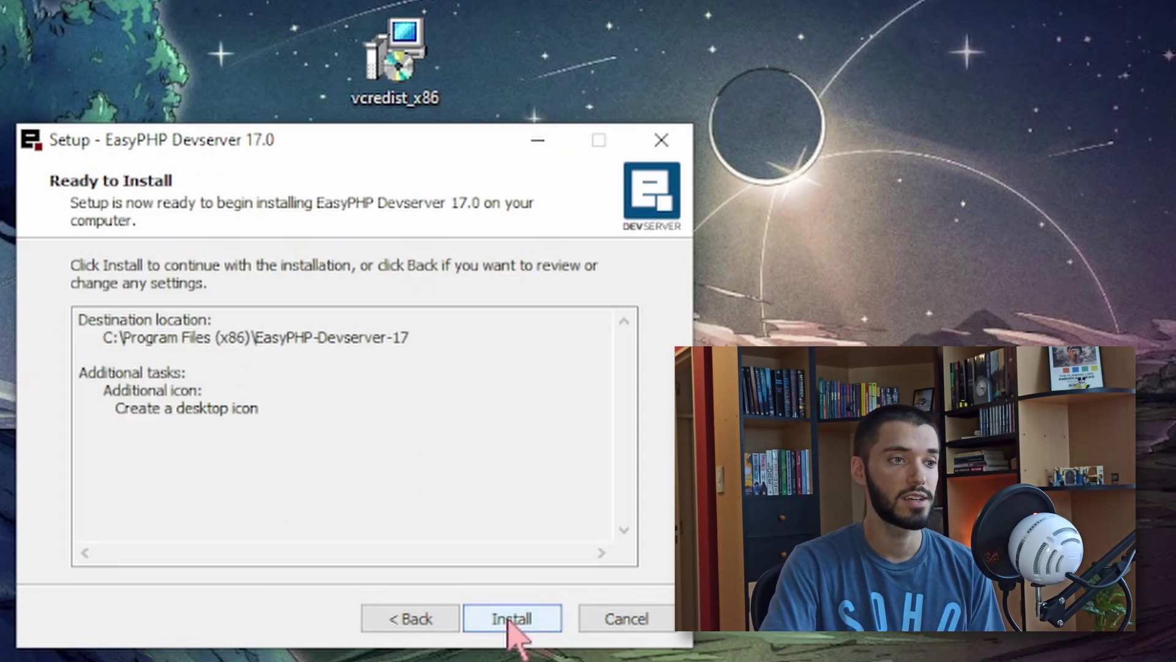
{"action": "left_click", "coordinate": [512, 619]}
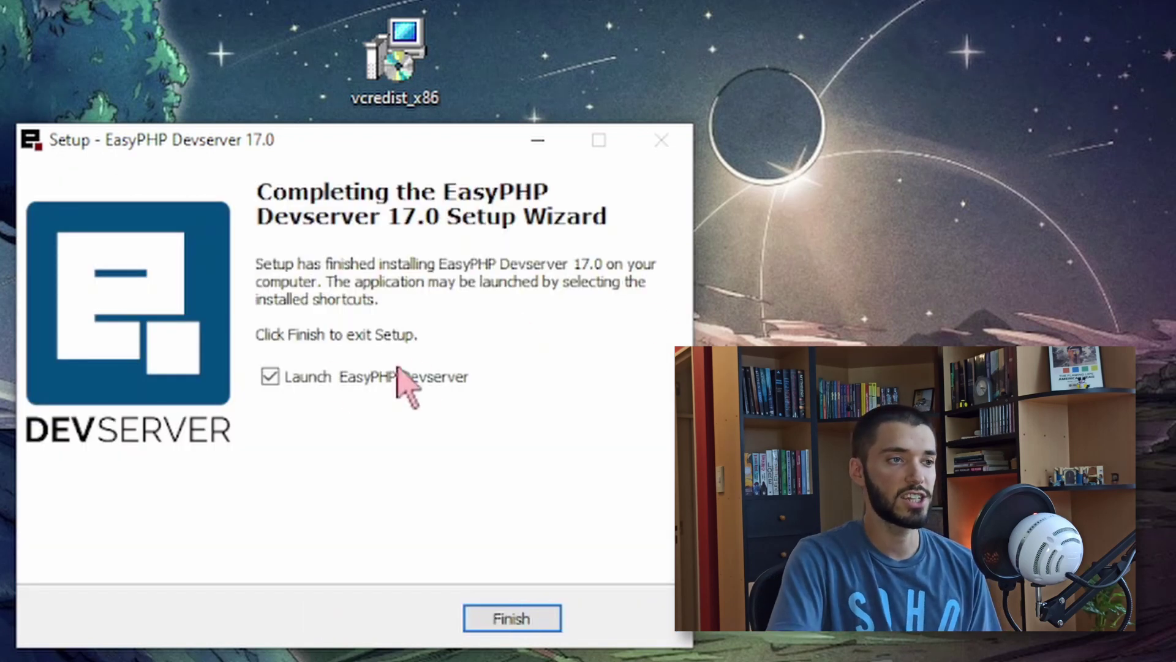
{"action": "left_click", "coordinate": [300, 385]}
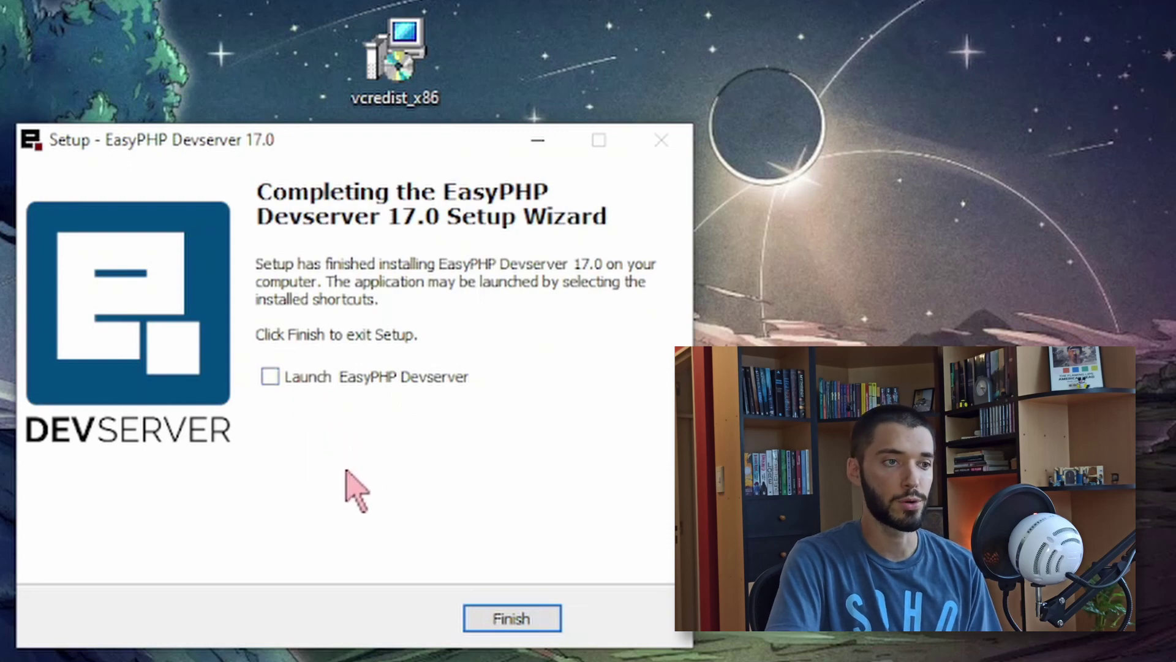
{"action": "left_click", "coordinate": [517, 625]}
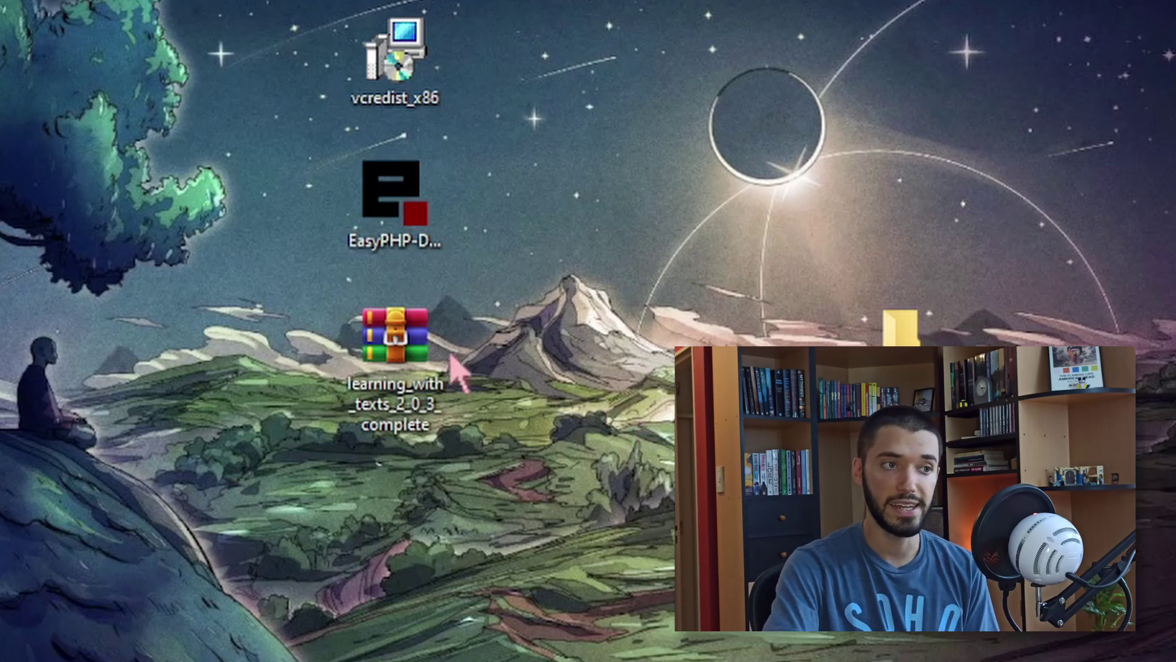
- Extract the learning_with_texts archive onto the desktop
{"action": "right_click", "coordinate": [397, 347]}
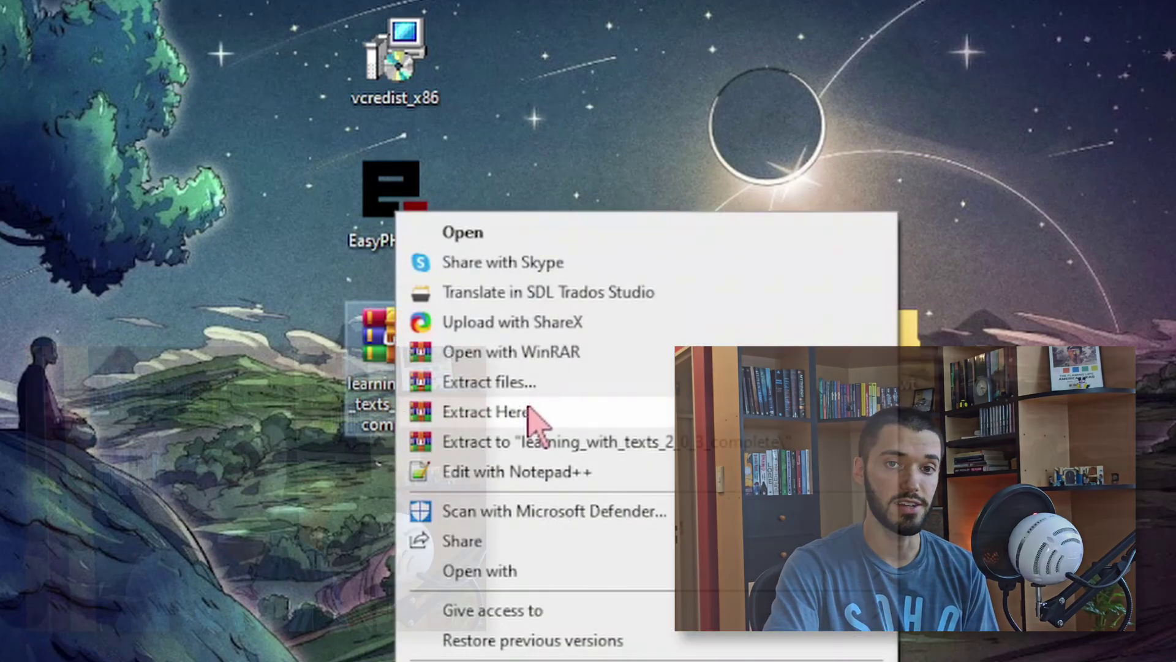
{"action": "left_click", "coordinate": [532, 412]}
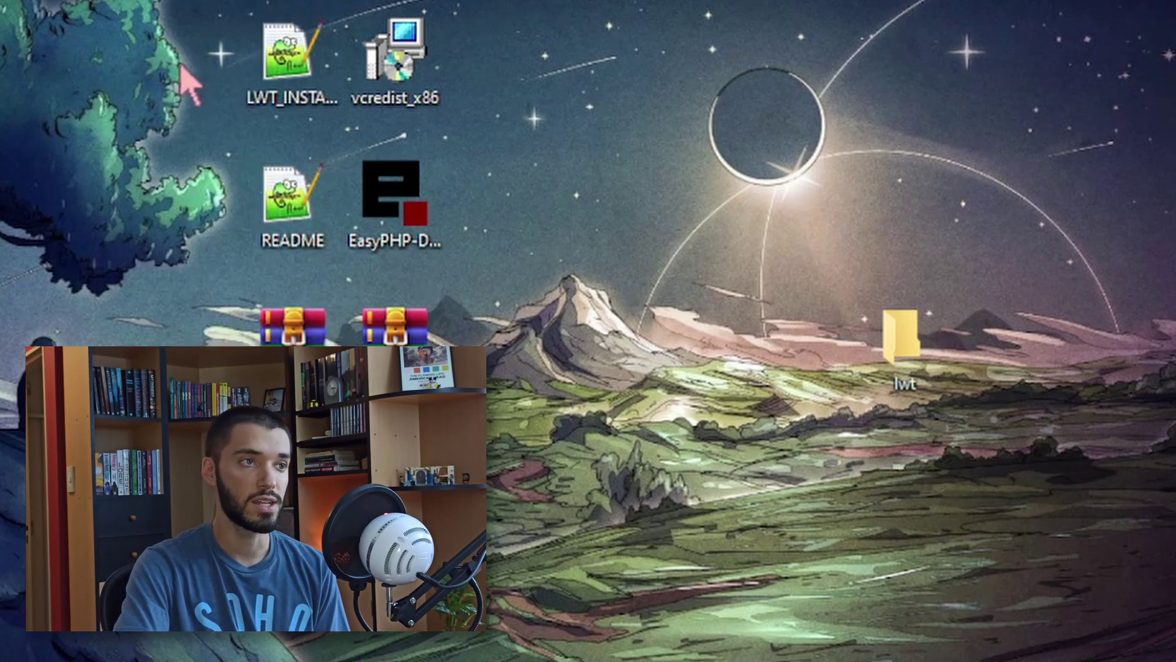
{"action": "left_click_drag", "start_coordinate": [182, 46], "coordinate": [92, 131]}
- Move lwt_v_2_0_3 into the lwt folder and extract its files there
{"action": "left_click_drag", "start_coordinate": [293, 324], "coordinate": [620, 126]}
{"action": "left_click", "coordinate": [609, 120]}
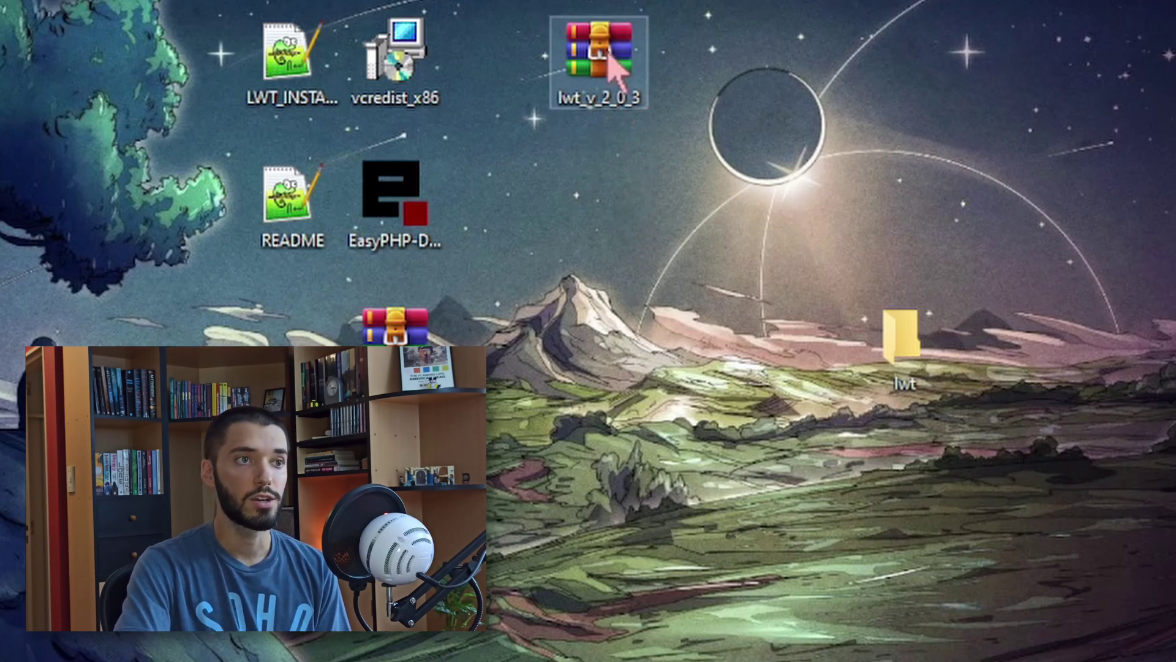
{"action": "left_click_drag", "start_coordinate": [607, 56], "coordinate": [903, 360]}
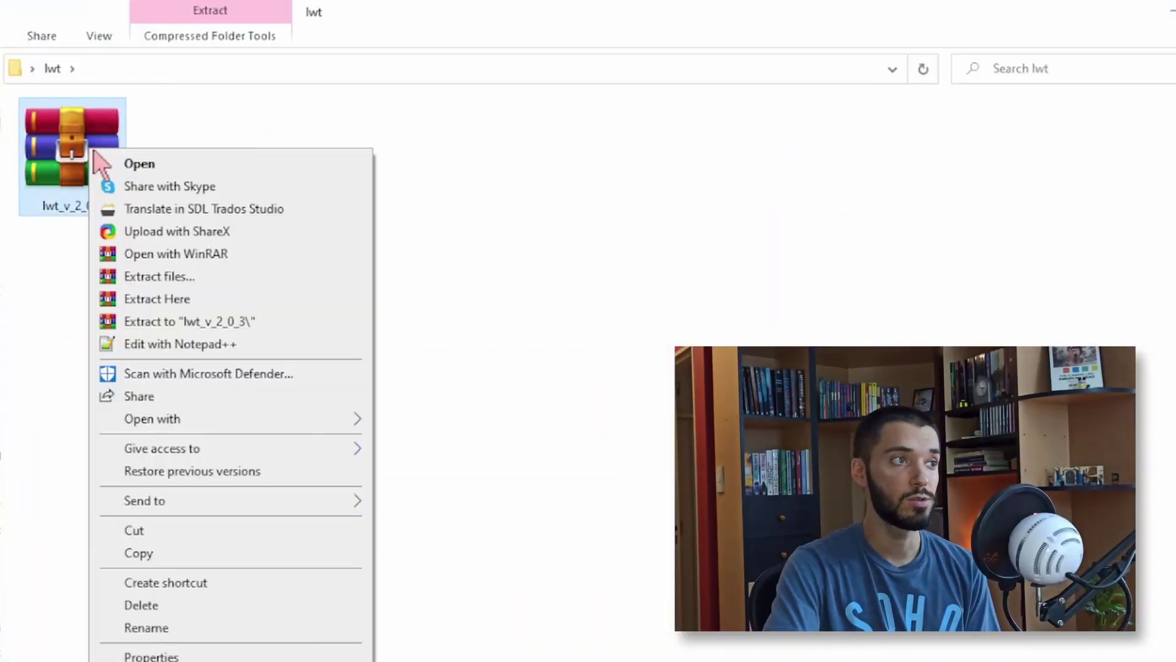
{"action": "left_click", "coordinate": [264, 299]}
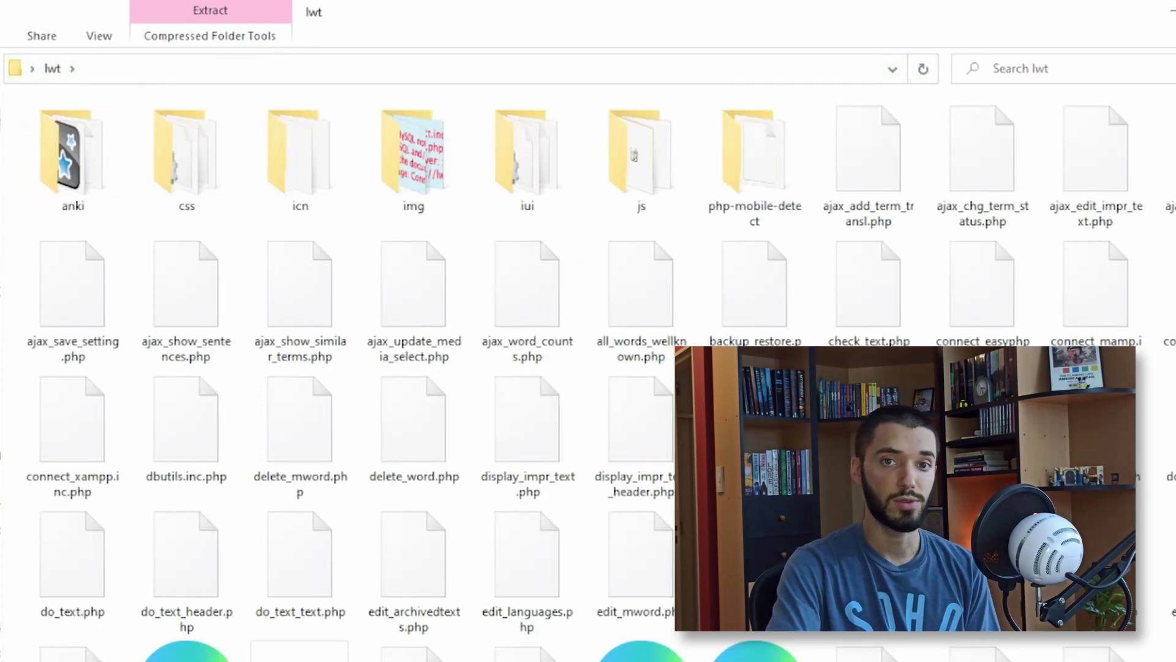
{"action": "scroll", "coordinate": [386, 435], "scroll_direction": "down", "scroll_amount": 3}
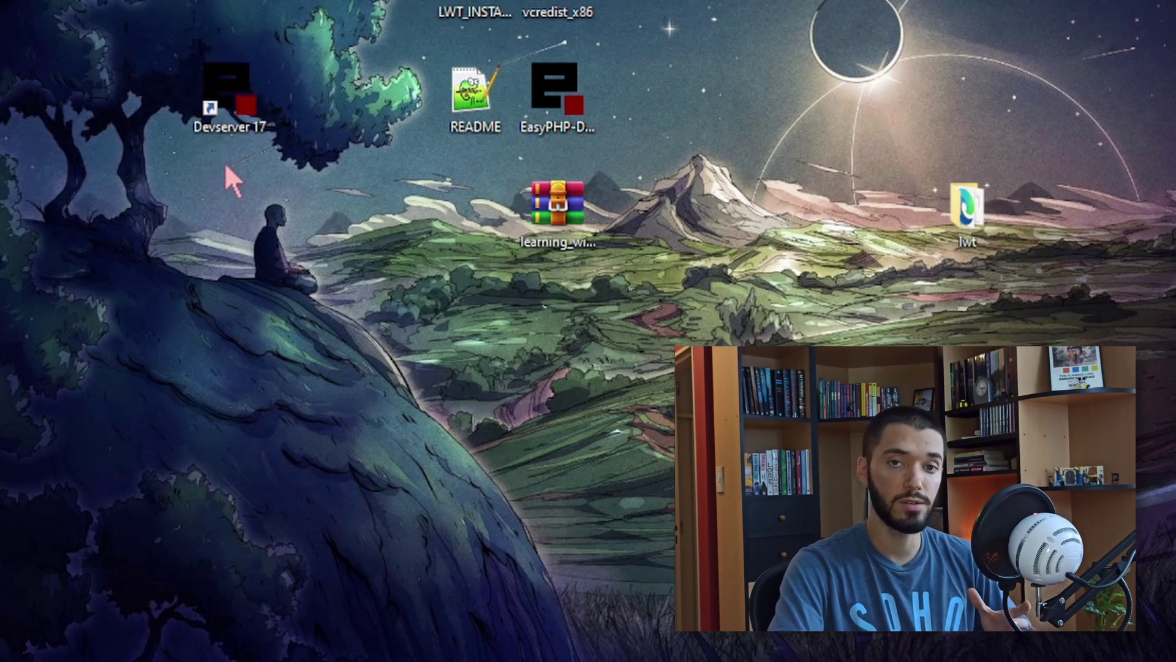
{"action": "right_click", "coordinate": [225, 93]}
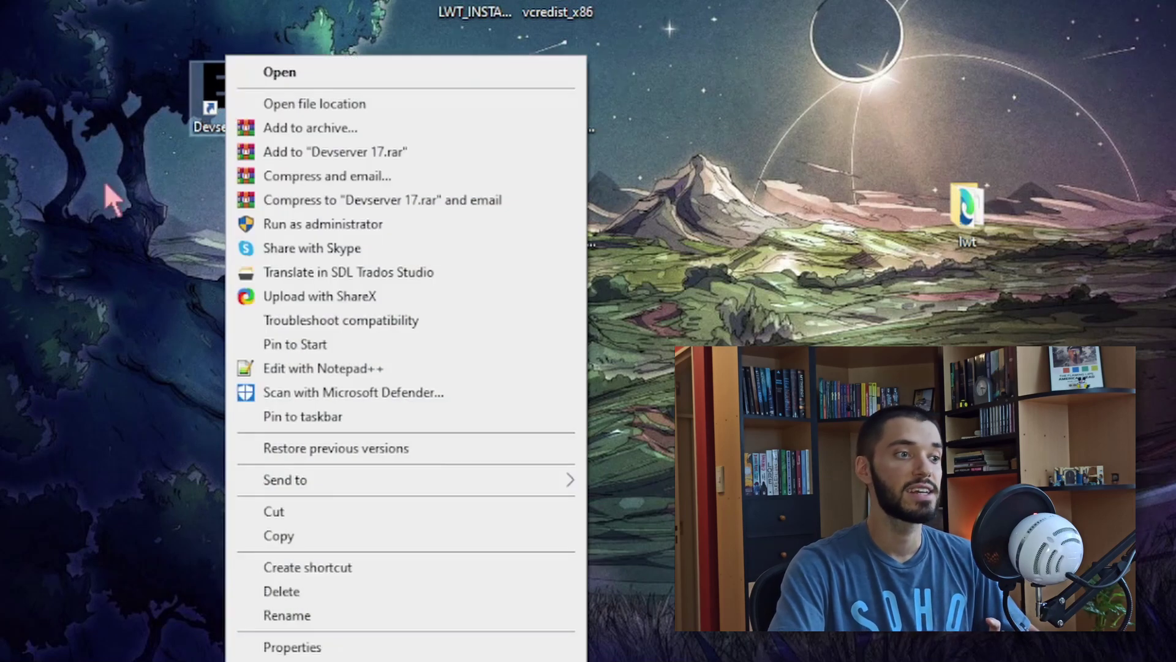
{"action": "left_click", "coordinate": [300, 649]}
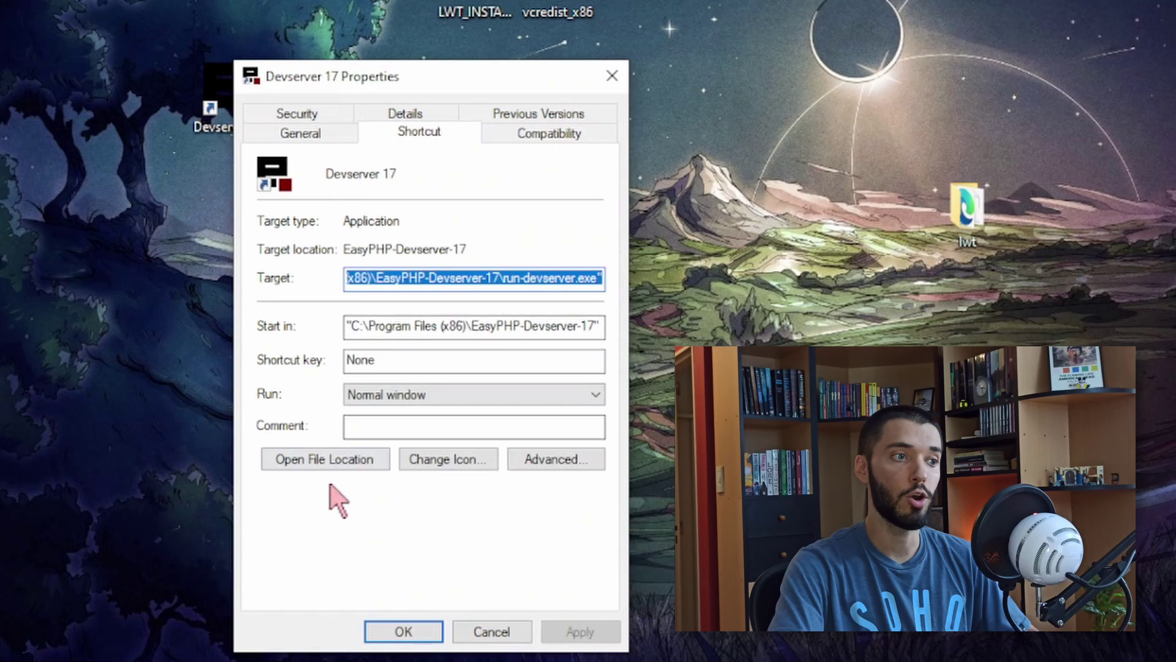
{"action": "left_click", "coordinate": [322, 470]}
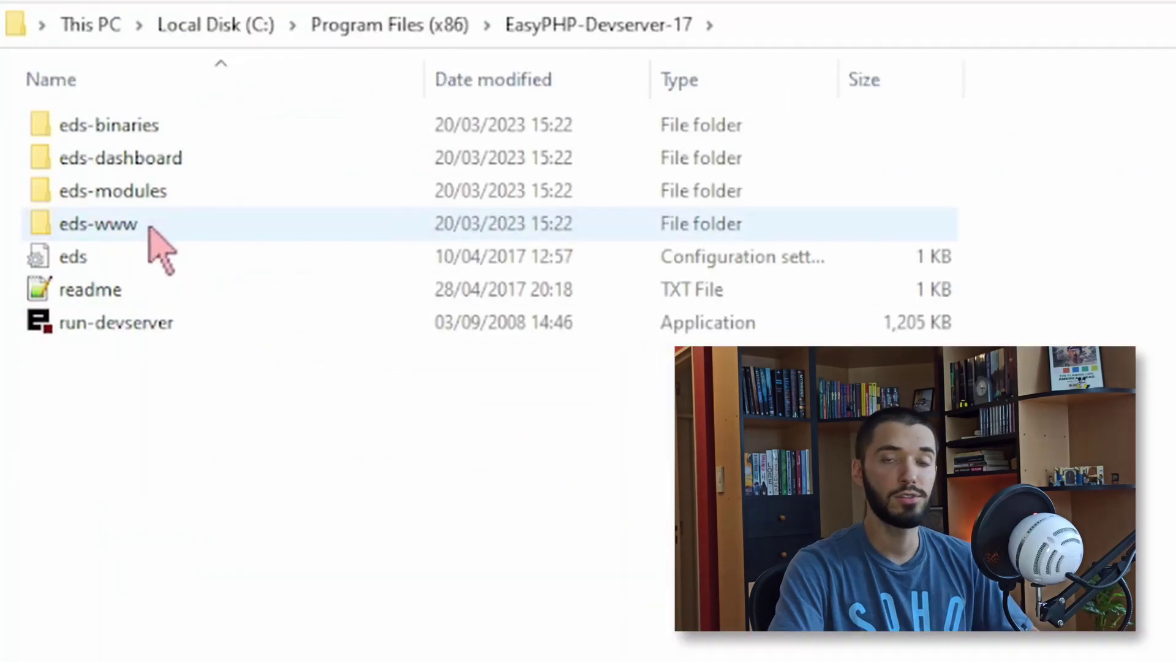
{"action": "left_click", "coordinate": [197, 225]}
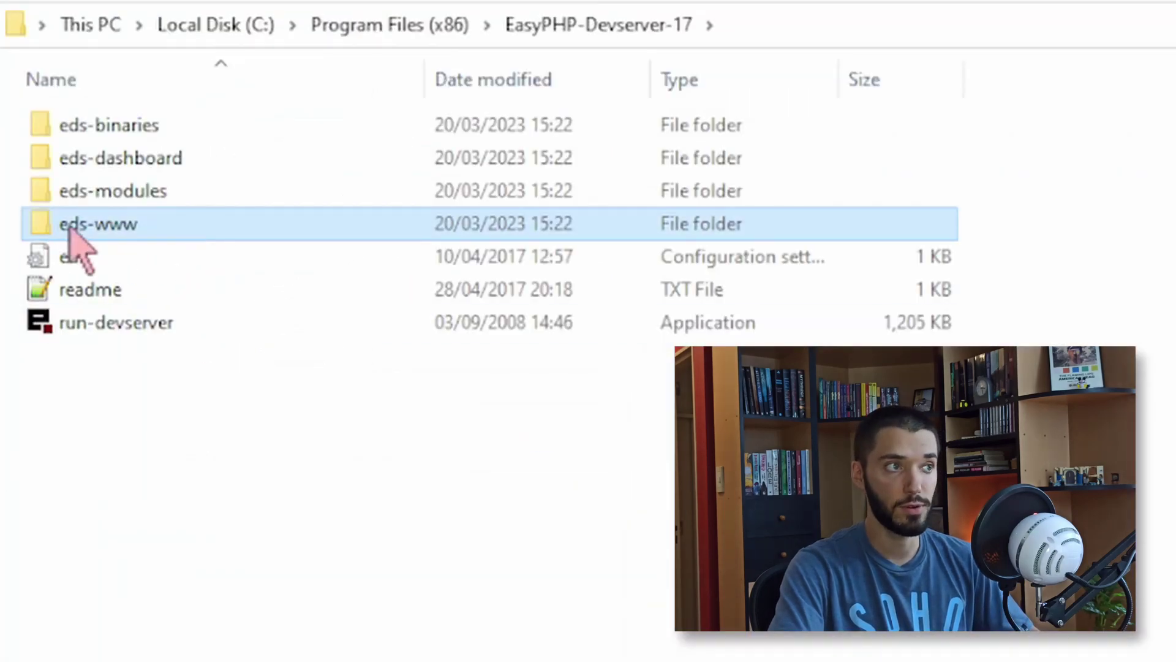
{"action": "double_click", "coordinate": [179, 228]}
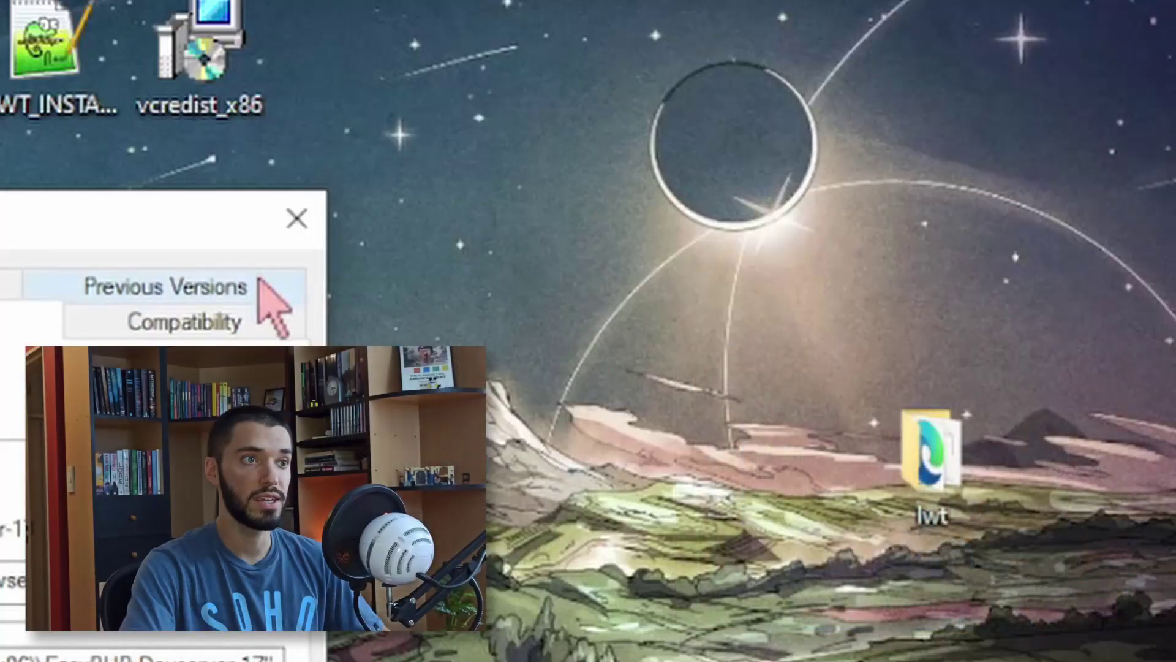
{"action": "left_click", "coordinate": [297, 214]}
{"action": "left_click", "coordinate": [928, 465]}
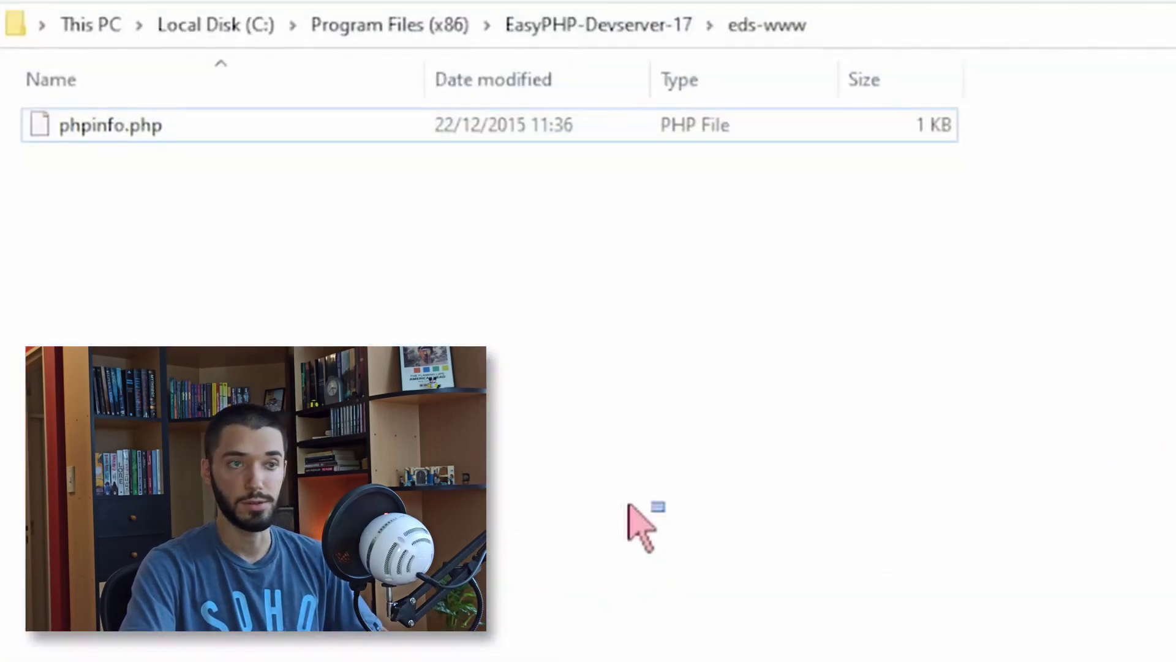
{"action": "left_click_drag", "start_coordinate": [627, 518], "coordinate": [334, 346]}
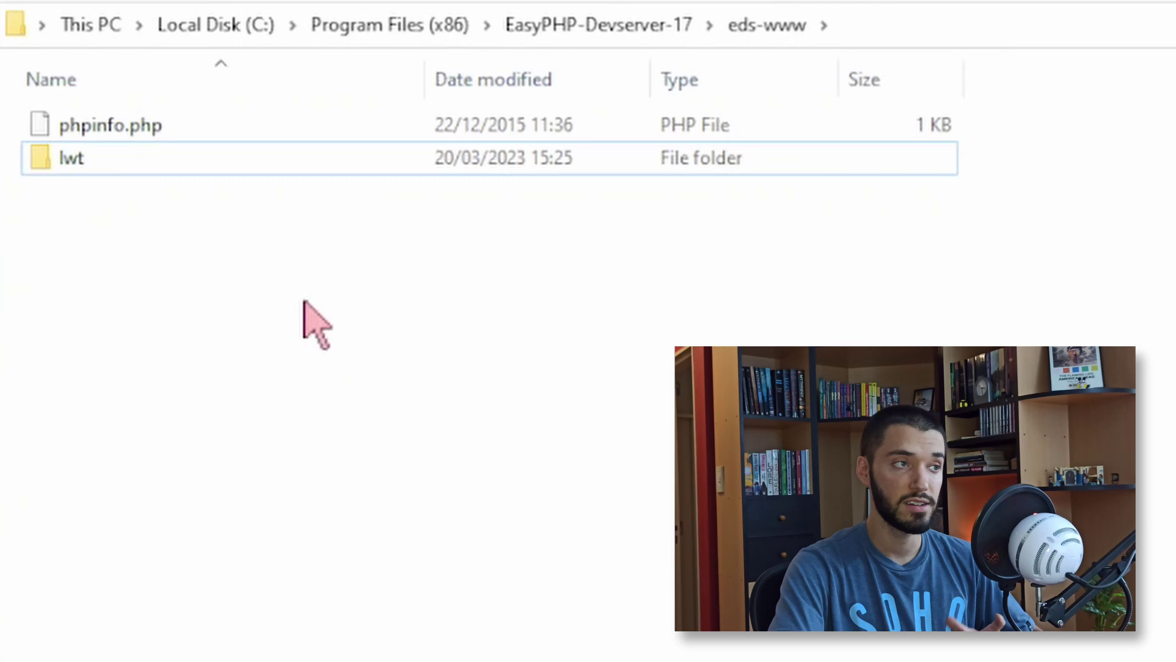
- In the lwt folder, delete '_easyphp' from connect_easyphp.inc.php so it becomes connect.inc.php
{"action": "left_click", "coordinate": [82, 160]}
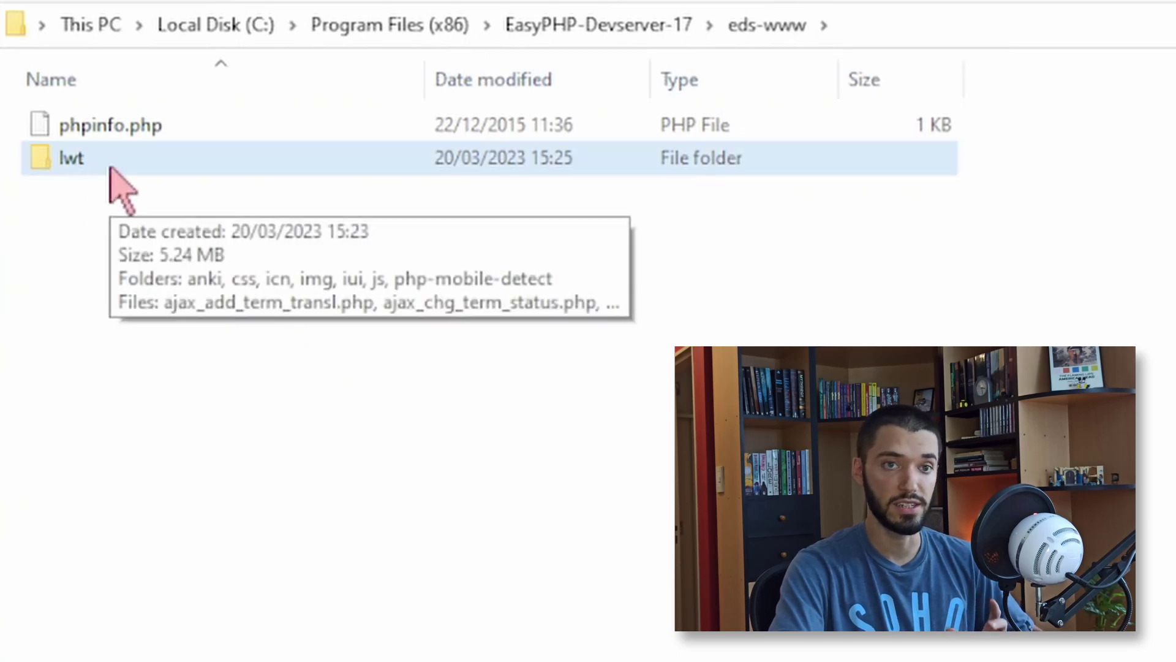
{"action": "double_click", "coordinate": [113, 163]}
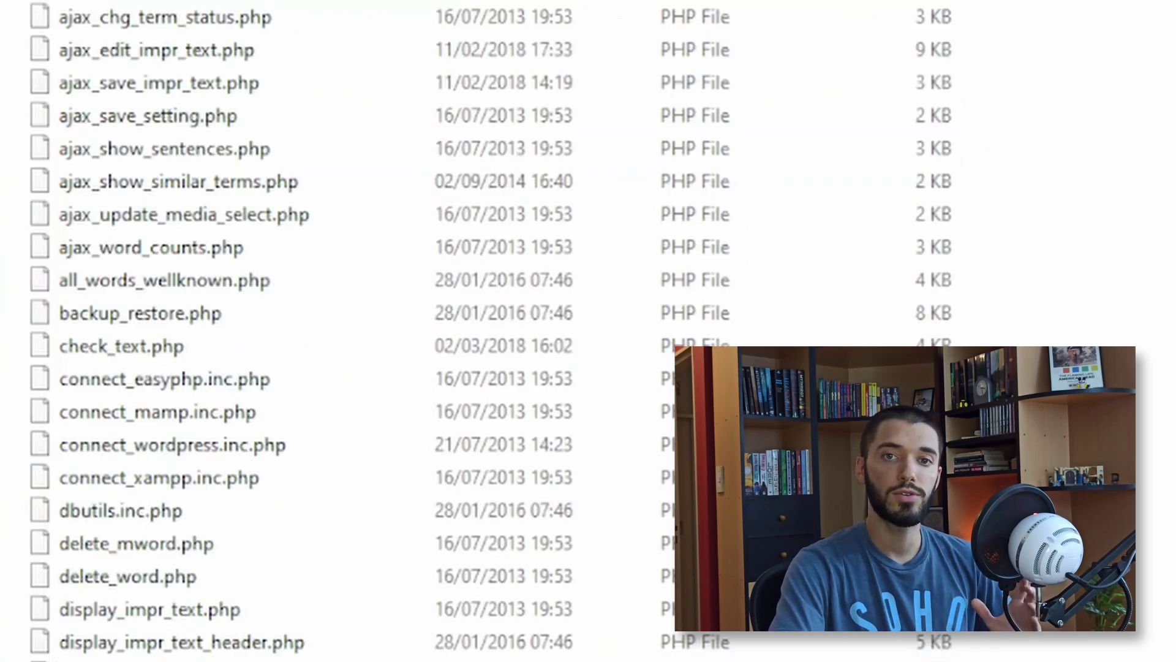
{"action": "scroll", "coordinate": [341, 331], "scroll_direction": "down", "scroll_amount": 1}
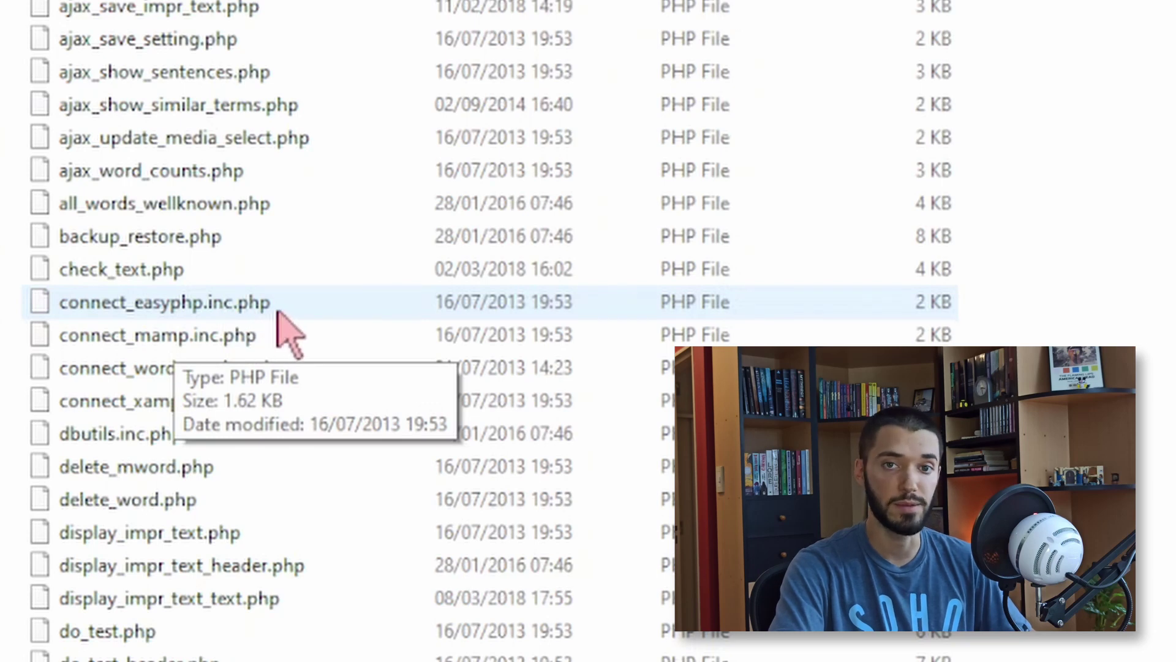
{"action": "left_click", "coordinate": [193, 305]}
{"action": "right_click", "coordinate": [193, 304]}
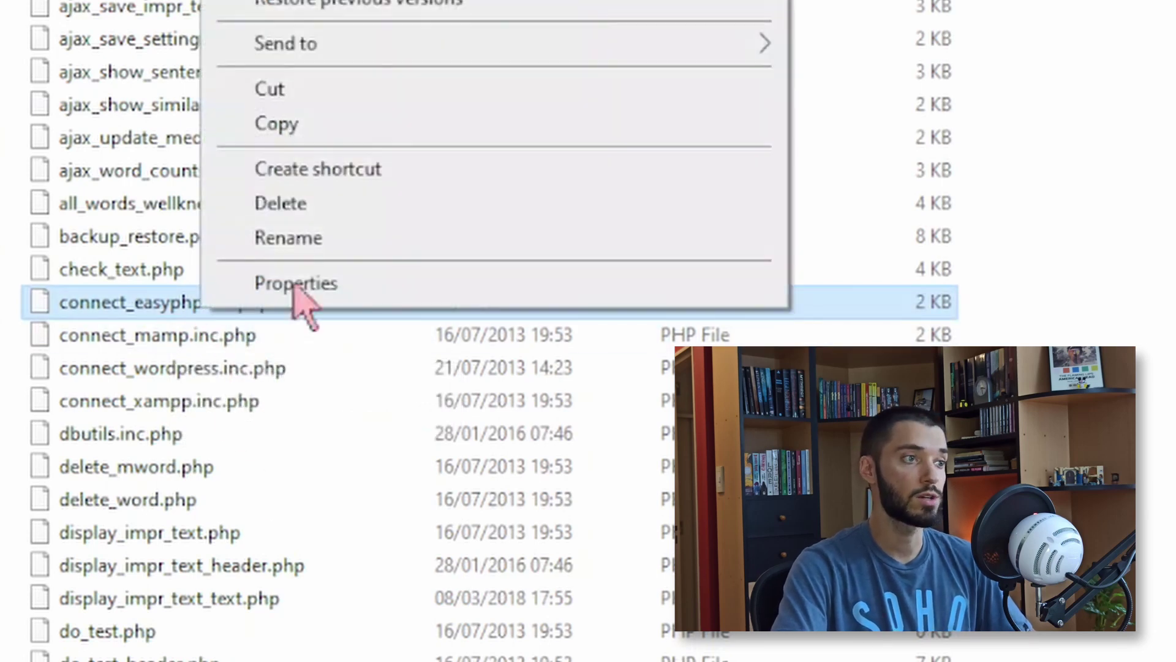
{"action": "left_click", "coordinate": [320, 238]}
{"action": "left_click_drag", "start_coordinate": [127, 302], "coordinate": [205, 275]}
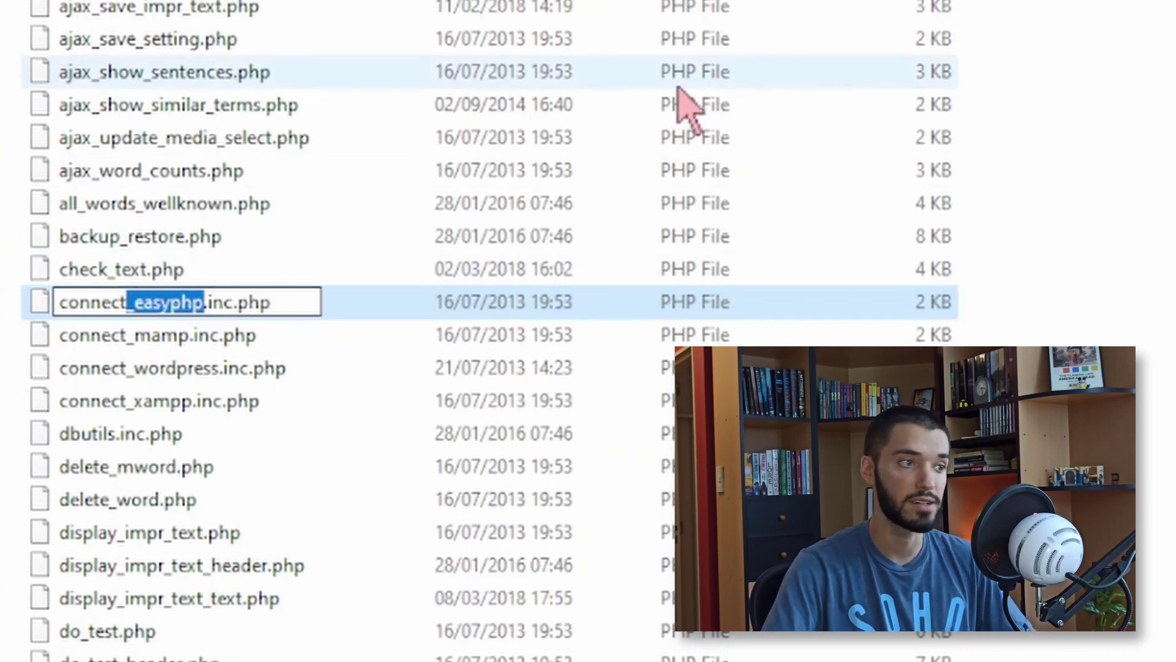
{"action": "key", "text": "BackSpace"}
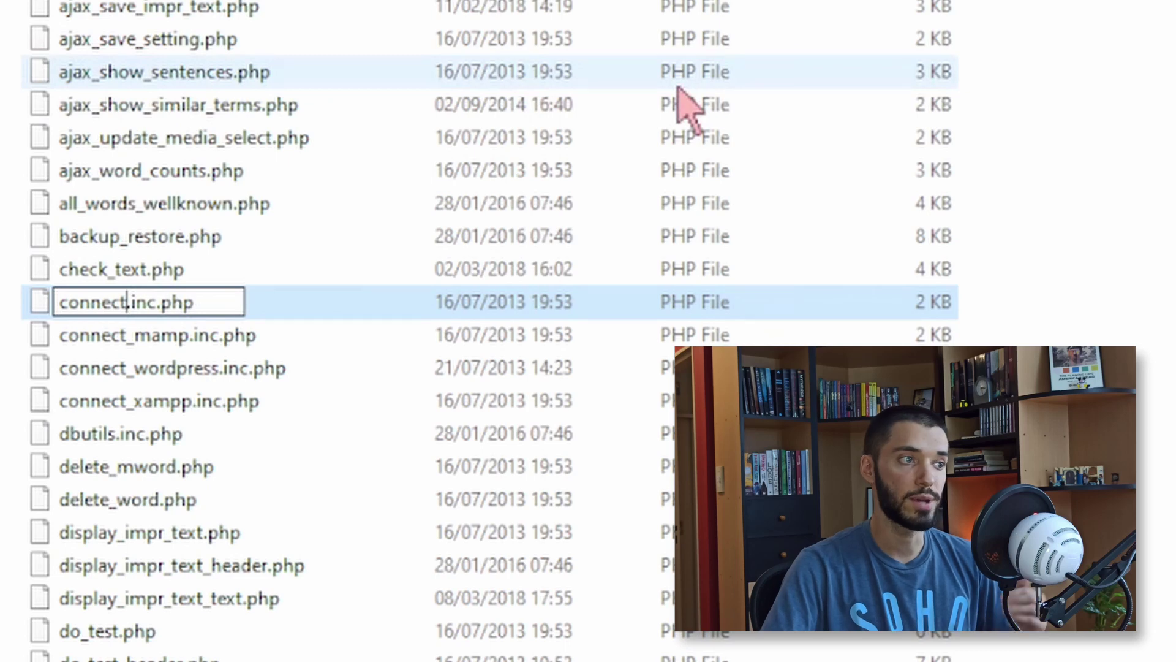
{"action": "key", "text": "Return"}
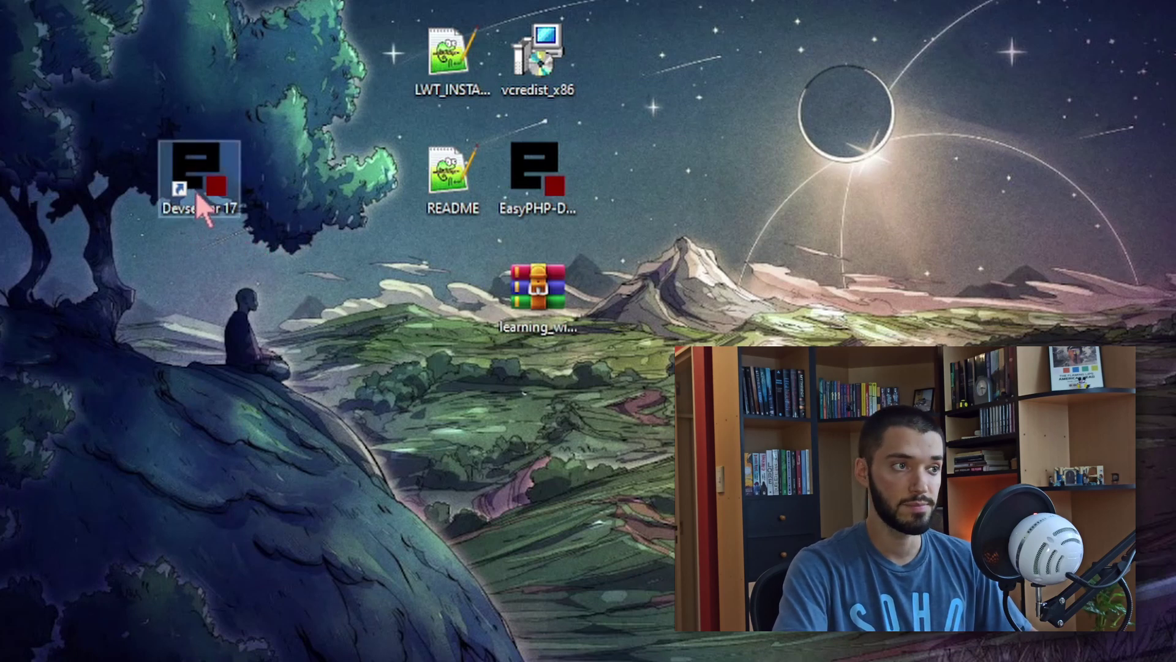
- Launch Devserver 17 and choose Start / Restart All Servers from its tray menu
{"action": "double_click", "coordinate": [197, 184]}
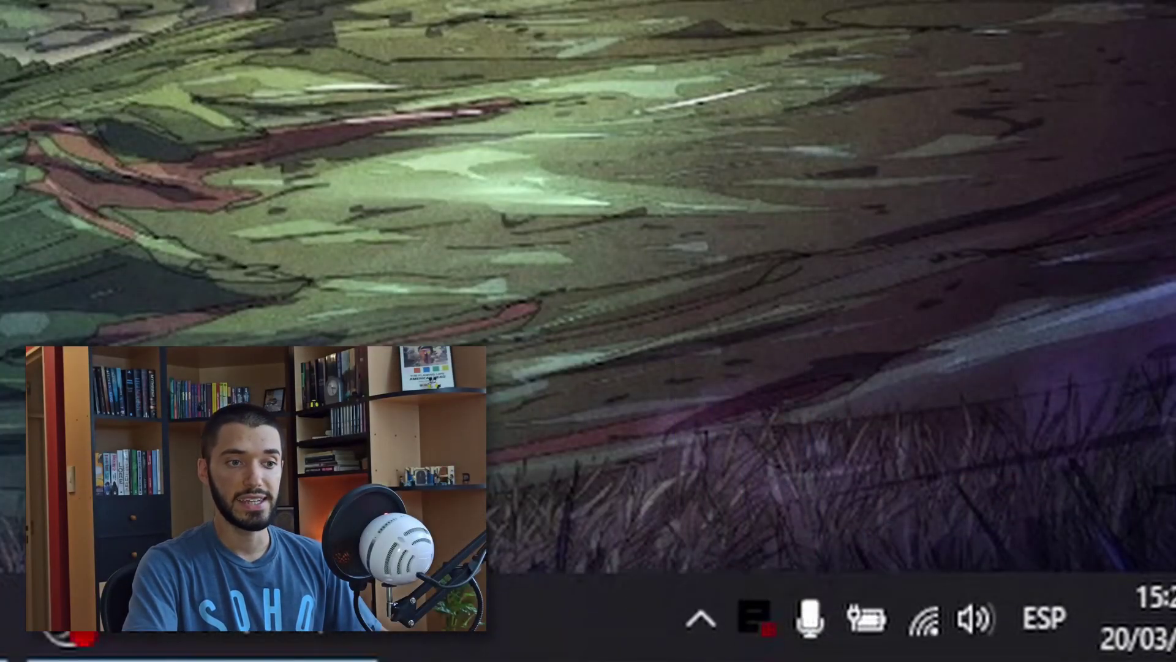
{"action": "right_click", "coordinate": [755, 620]}
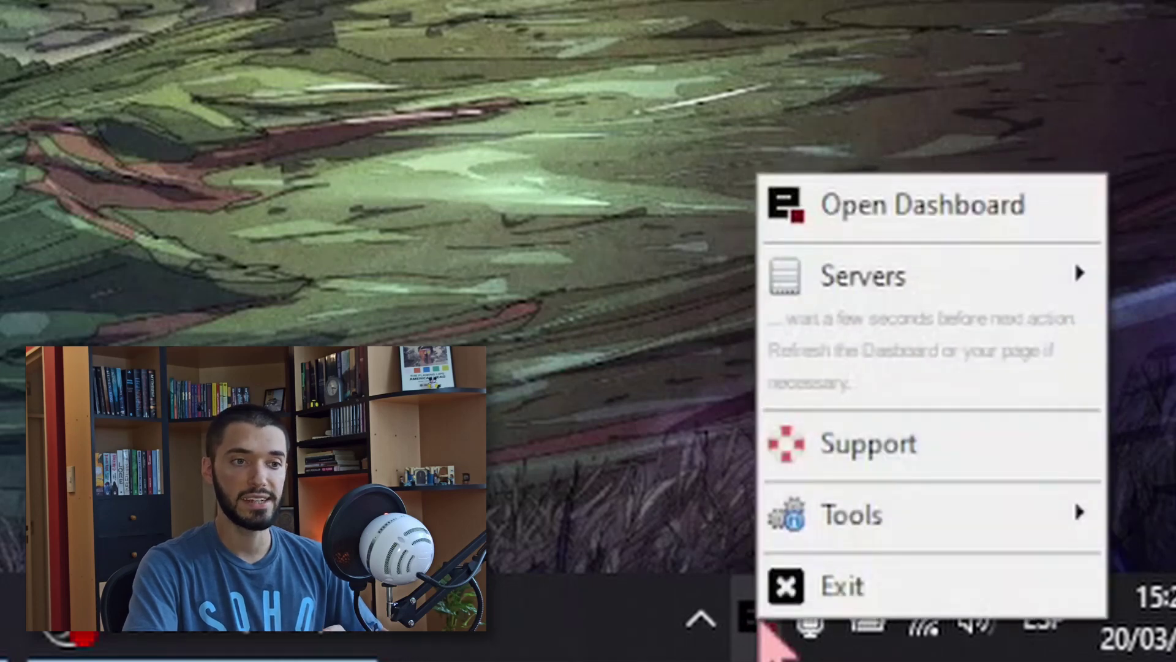
{"action": "mouse_move", "coordinate": [938, 280]}
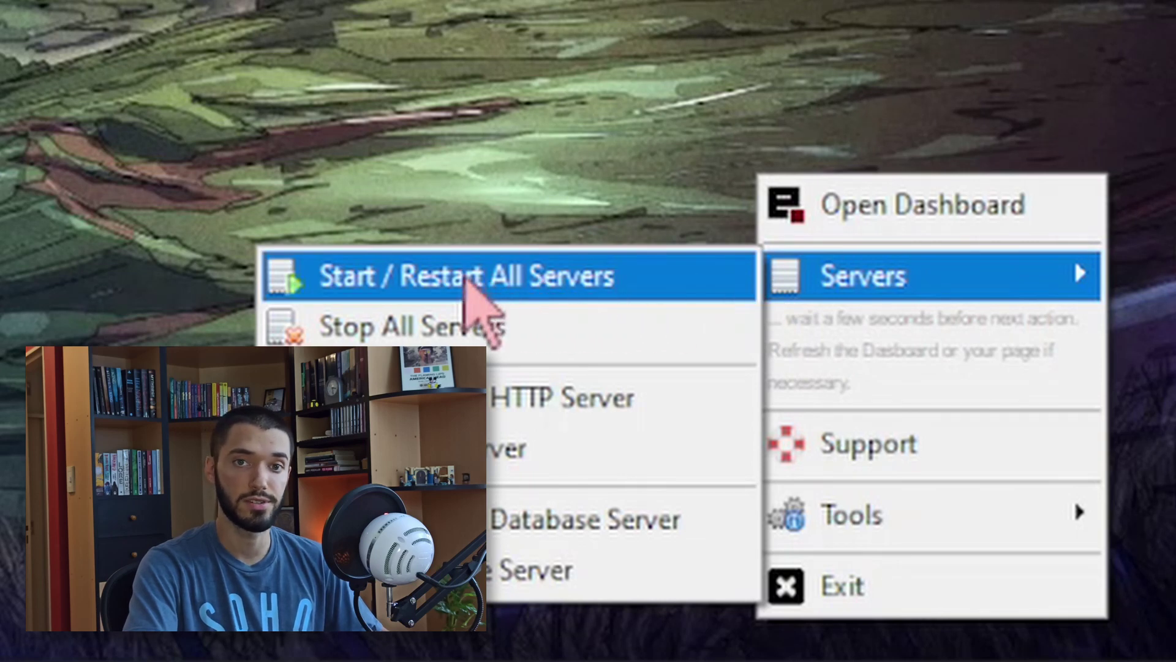
{"action": "left_click", "coordinate": [467, 279]}
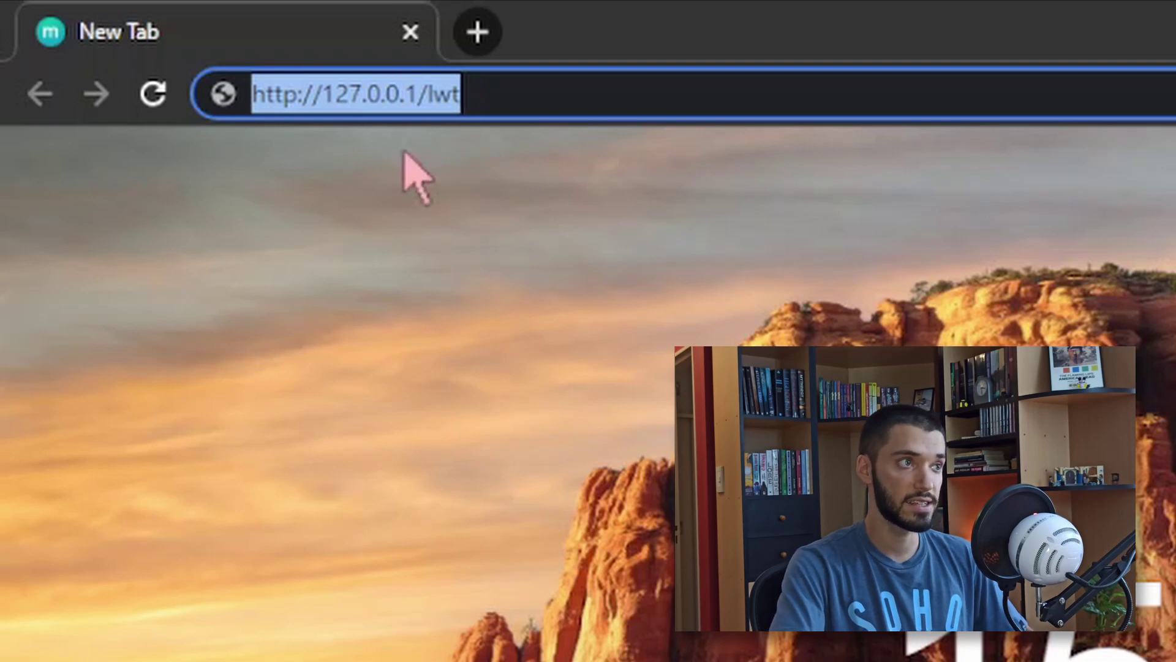
- Load 127.0.0.1/lwt to reach the LWT Home page
{"action": "key", "text": "Return"}
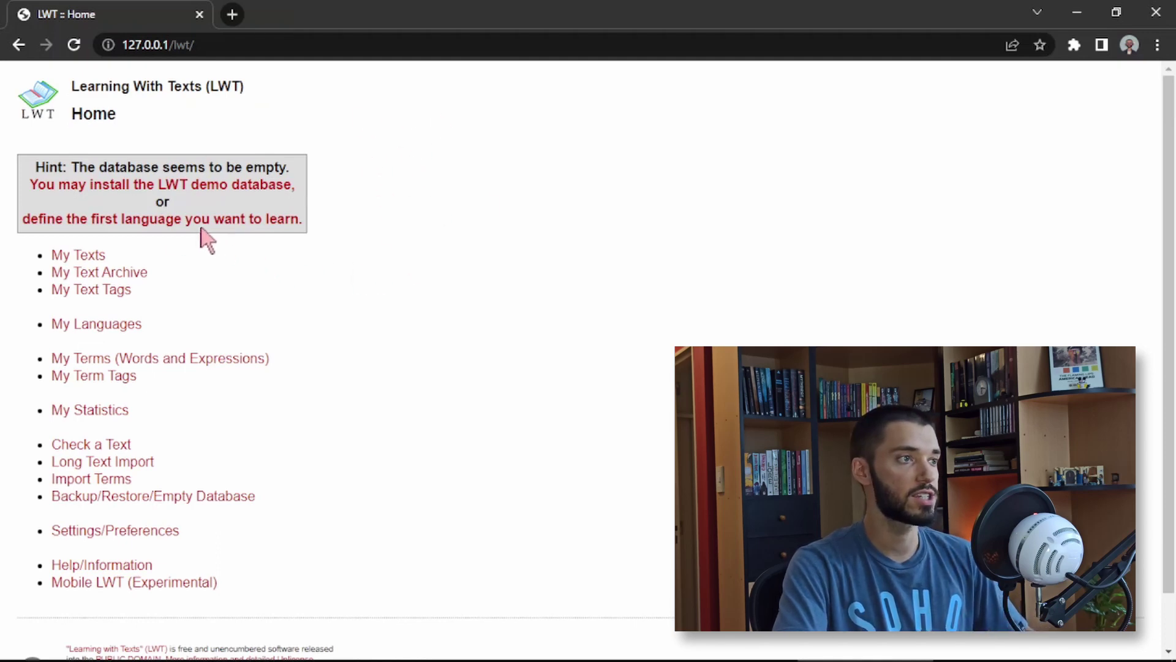
- Open the new-language form from the LWT home page and enter Spanish as Study Language L2
{"action": "left_click", "coordinate": [174, 223]}
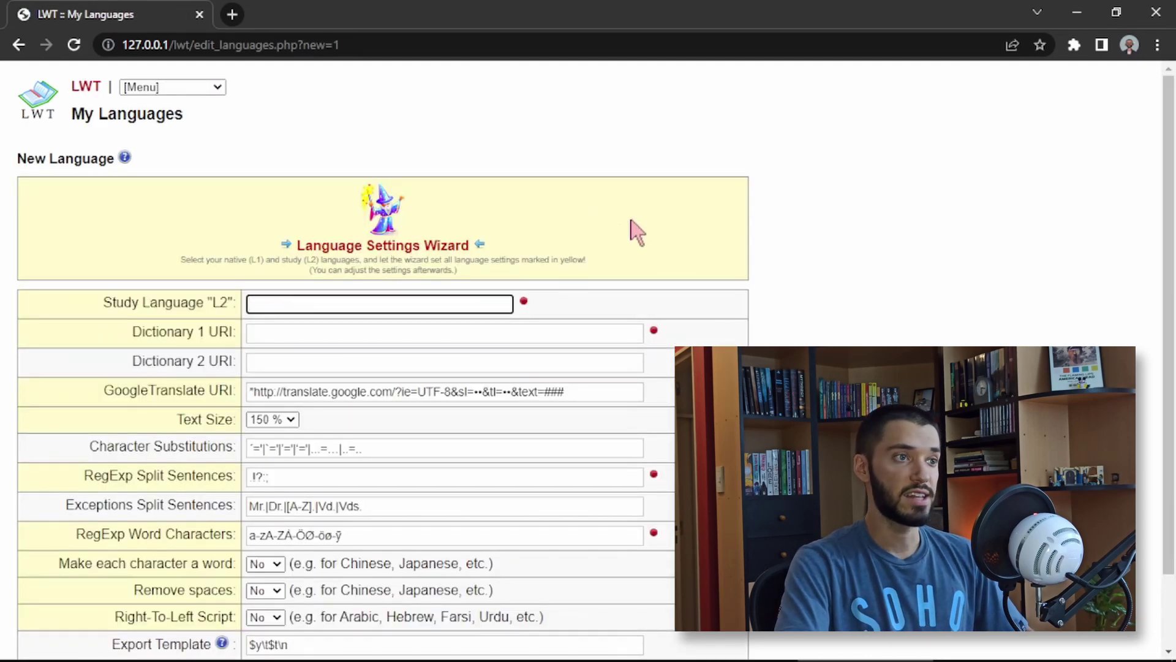
{"action": "scroll", "coordinate": [884, 208], "scroll_direction": "down", "scroll_amount": 1}
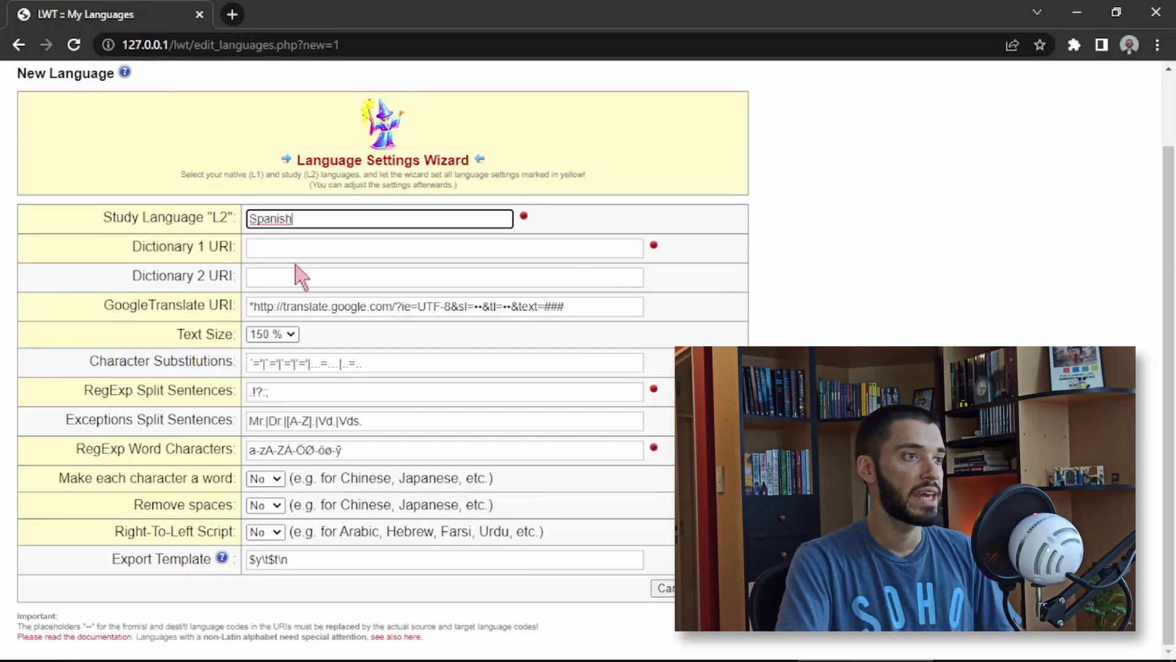
{"action": "key", "text": "Tab"}
{"action": "left_click", "coordinate": [763, 280]}
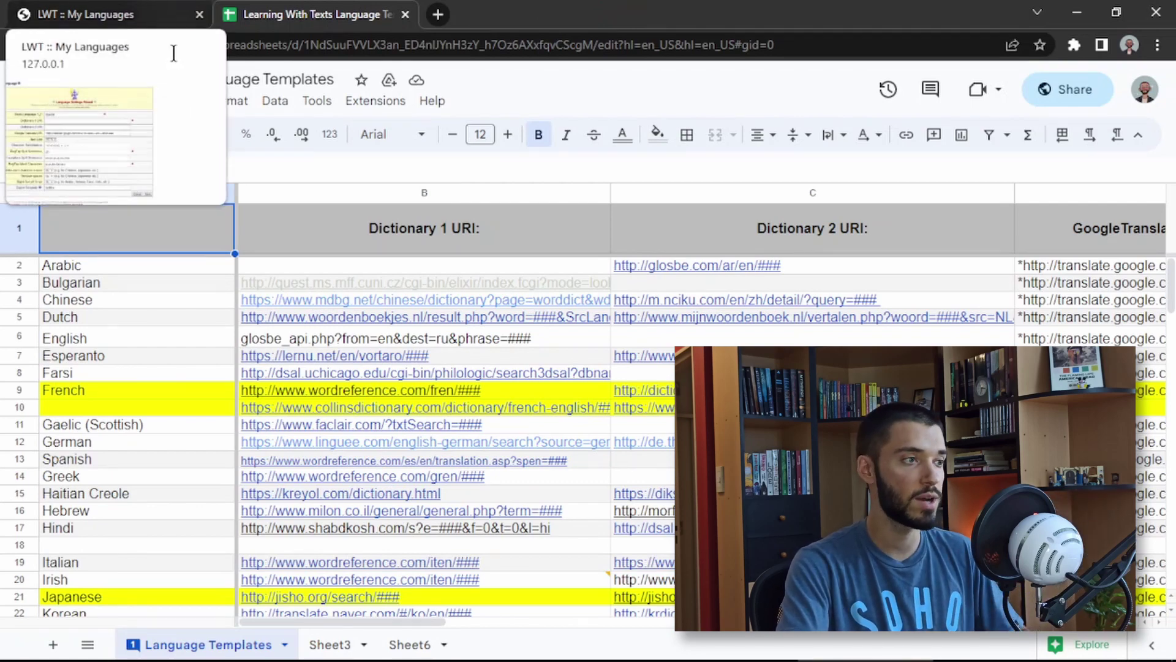
- Paste the Spanish WordReference URL from template cell B13 into LWT's Dictionary 1 URI field
{"action": "scroll", "coordinate": [551, 398], "scroll_direction": "down", "scroll_amount": 1}
{"action": "left_click", "coordinate": [640, 407]}
{"action": "mouse_move", "coordinate": [429, 306]}
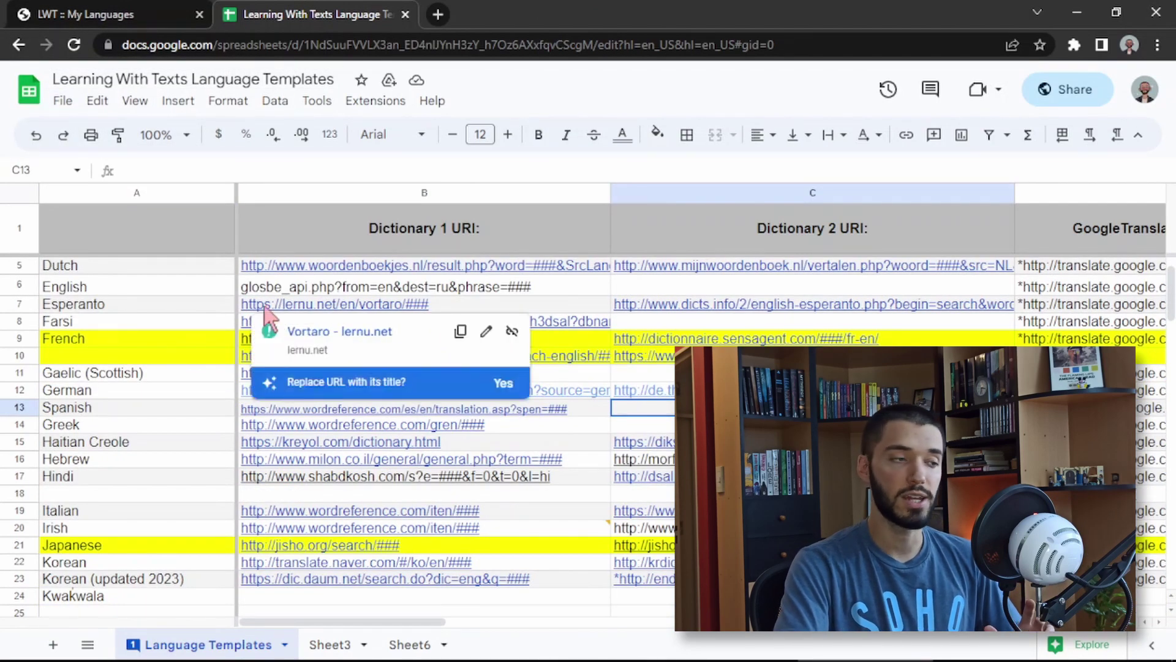
{"action": "left_click", "coordinate": [132, 408]}
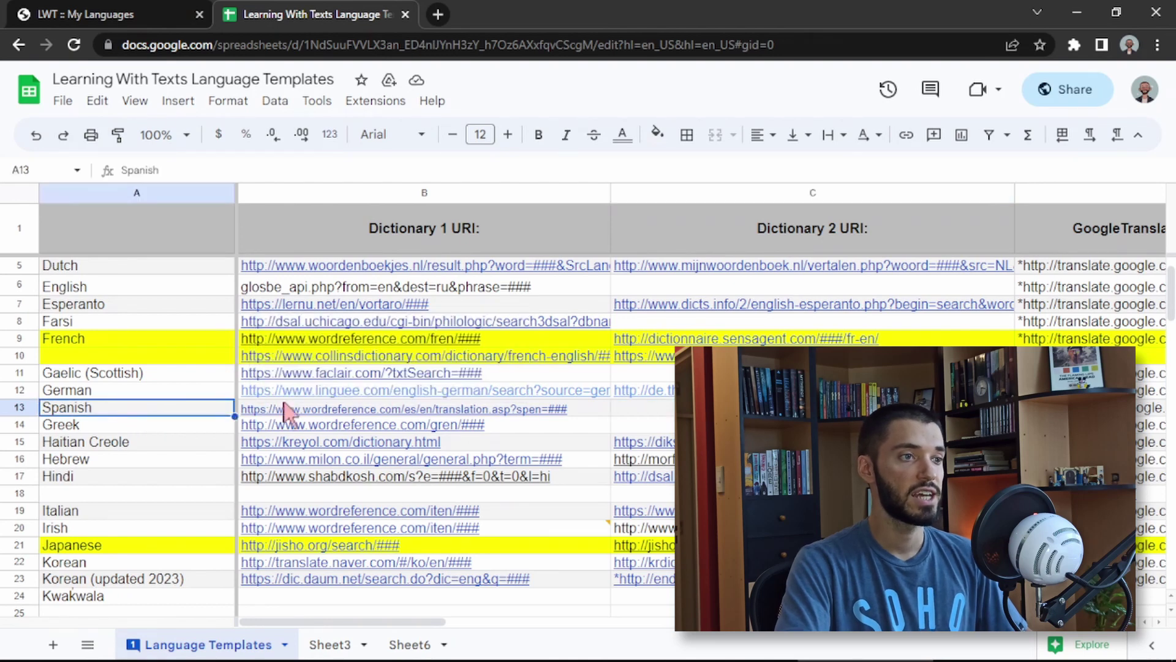
{"action": "left_click", "coordinate": [537, 409]}
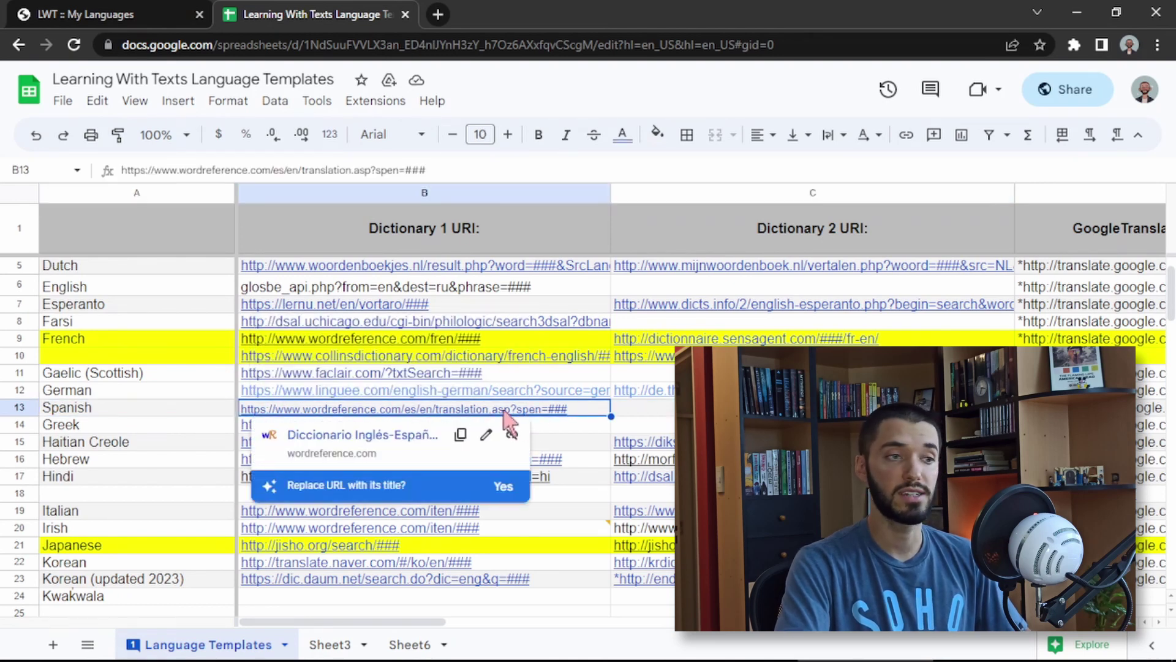
{"action": "left_click_drag", "start_coordinate": [447, 169], "coordinate": [117, 171]}
{"action": "key", "text": "ctrl+c"}
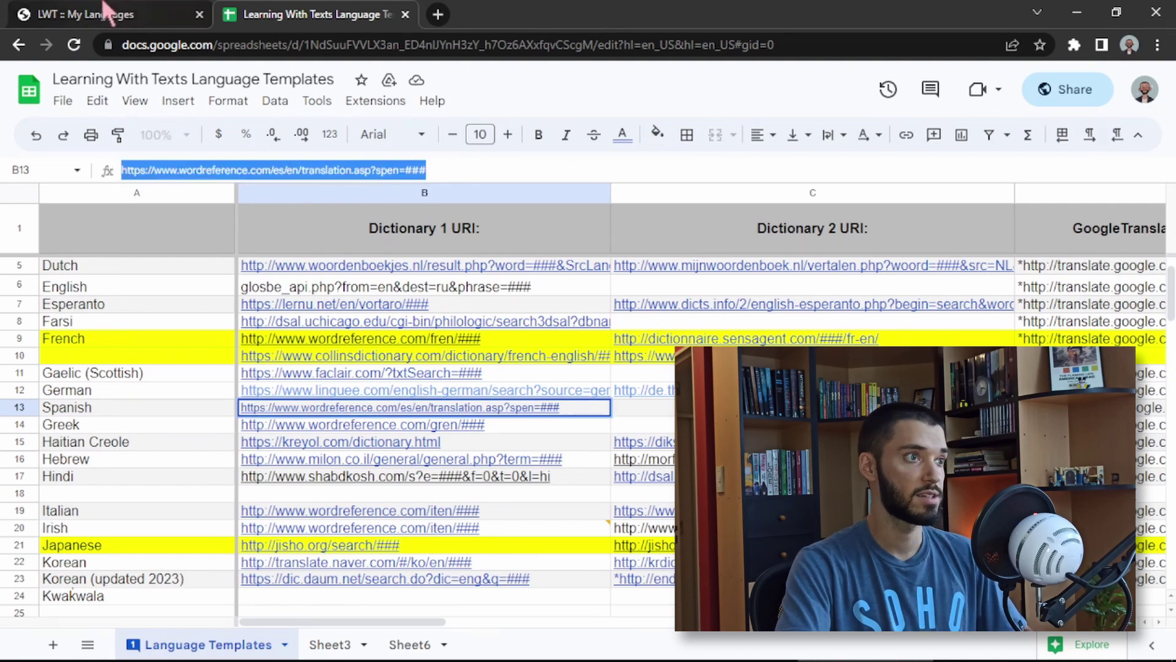
{"action": "left_click", "coordinate": [163, 14]}
{"action": "left_click", "coordinate": [283, 250]}
{"action": "key", "text": "ctrl+v"}
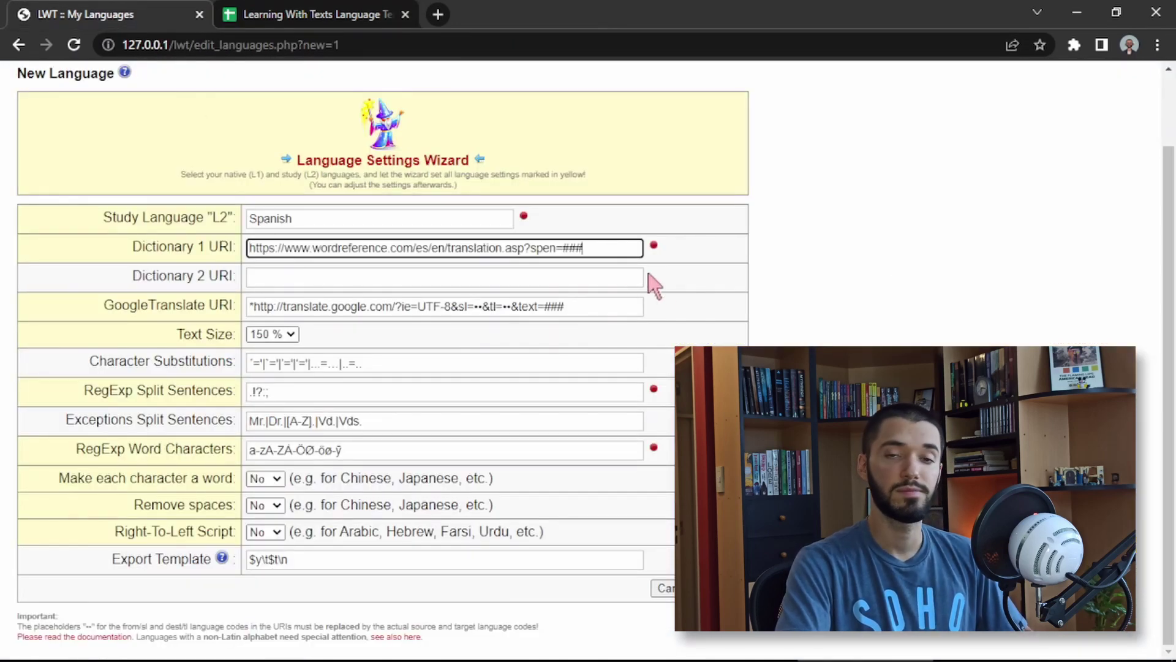
{"action": "left_click_drag", "start_coordinate": [178, 274], "coordinate": [211, 274]}
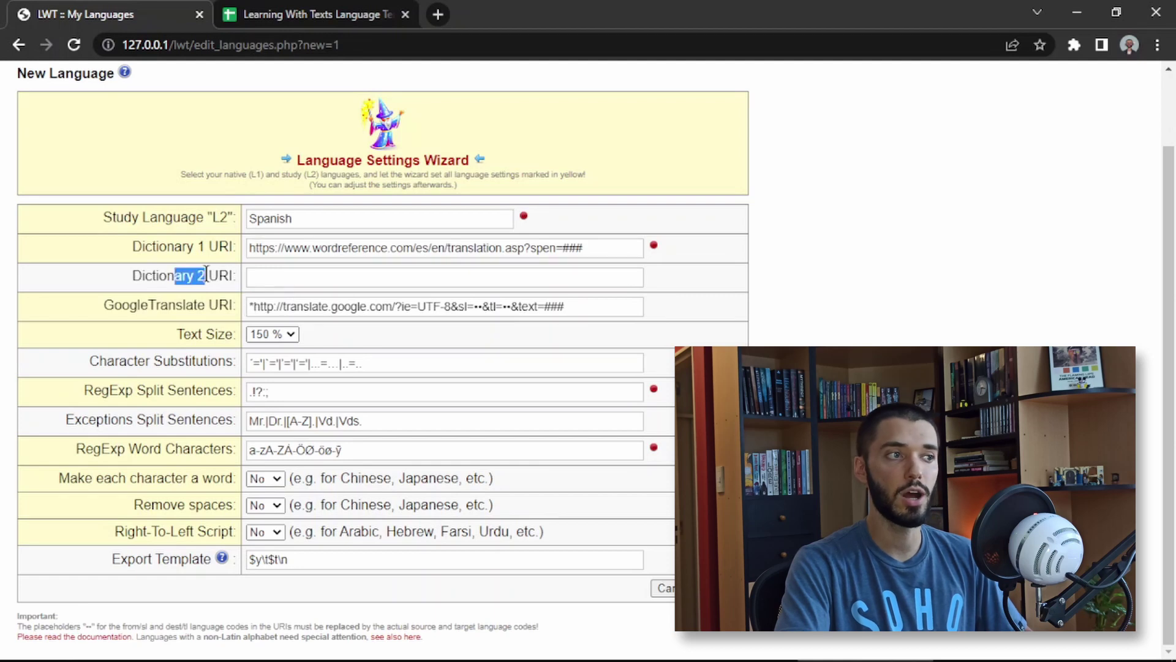
{"action": "left_click", "coordinate": [457, 272]}
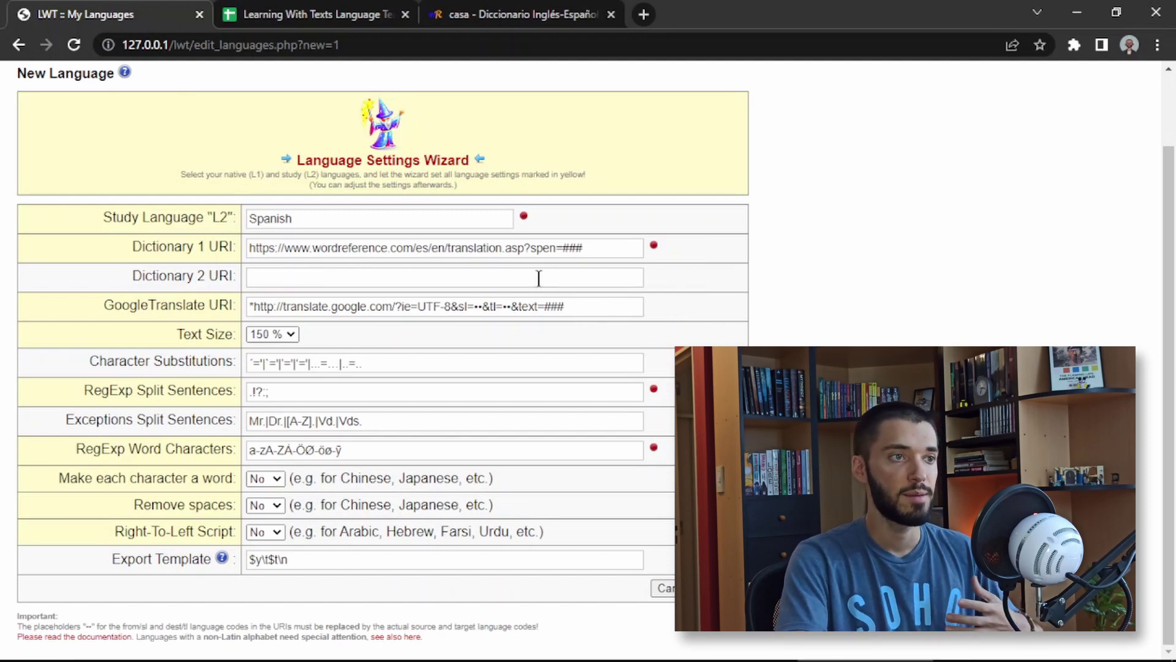
- Check the WordReference lookup page for the word casa
{"action": "left_click", "coordinate": [514, 15]}
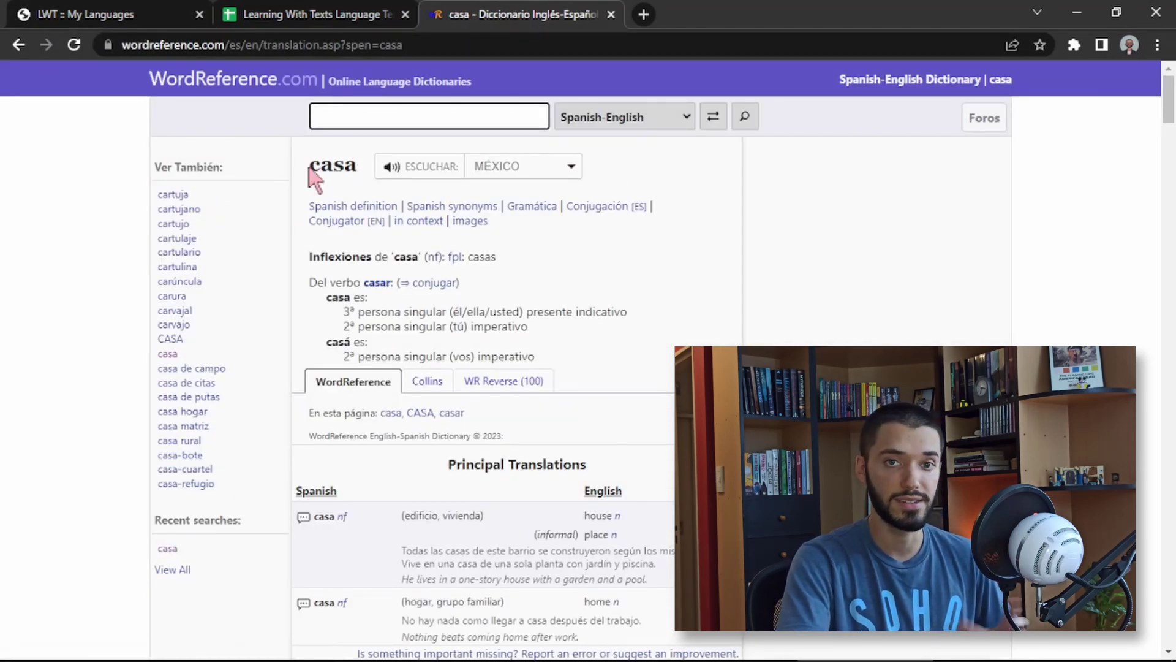
{"action": "double_click", "coordinate": [331, 165]}
{"action": "left_click", "coordinate": [344, 164]}
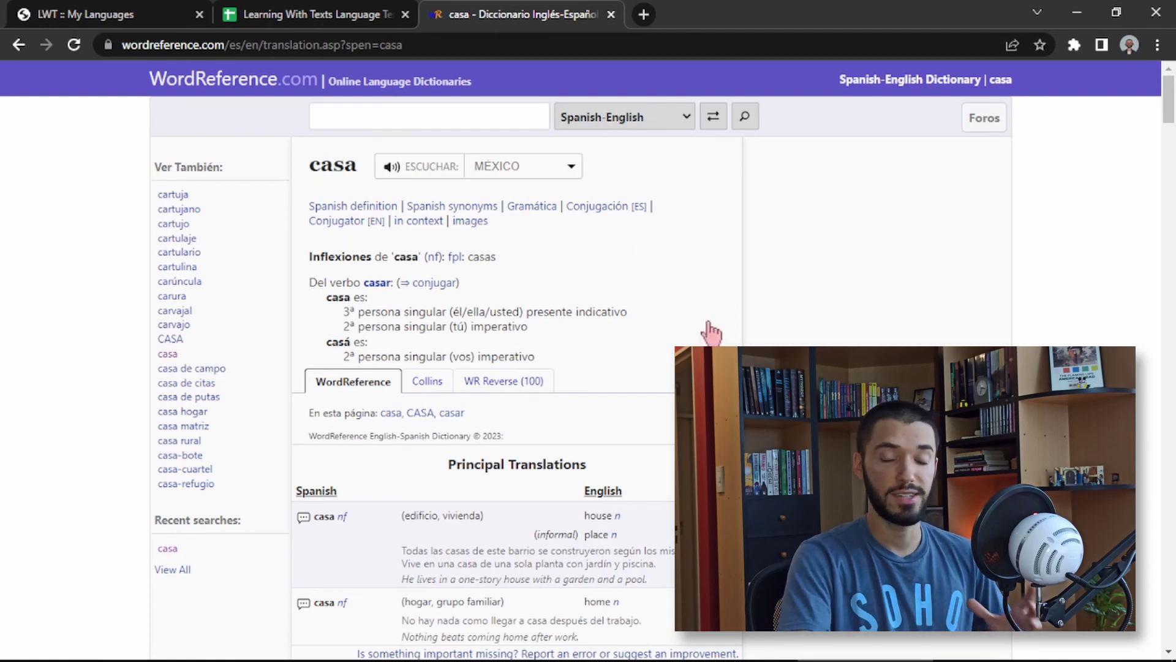
{"action": "left_click", "coordinate": [452, 114]}
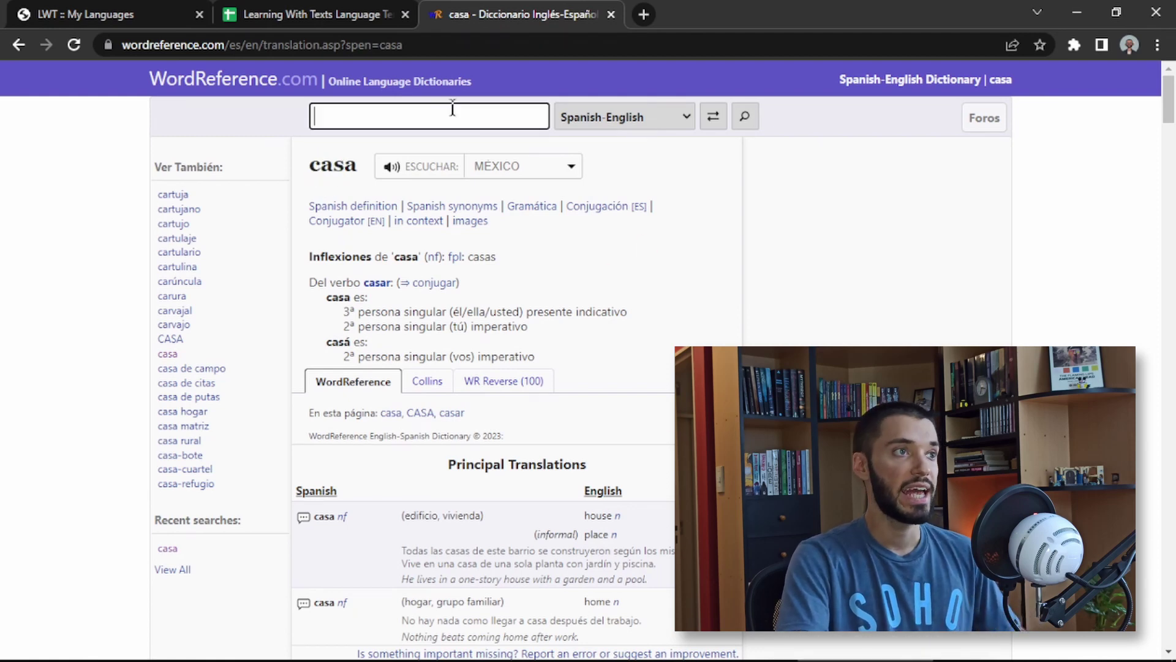
- Replace 'casa' at the end of Dictionary 1 URI with the ### placeholder
{"action": "left_click", "coordinate": [323, 45]}
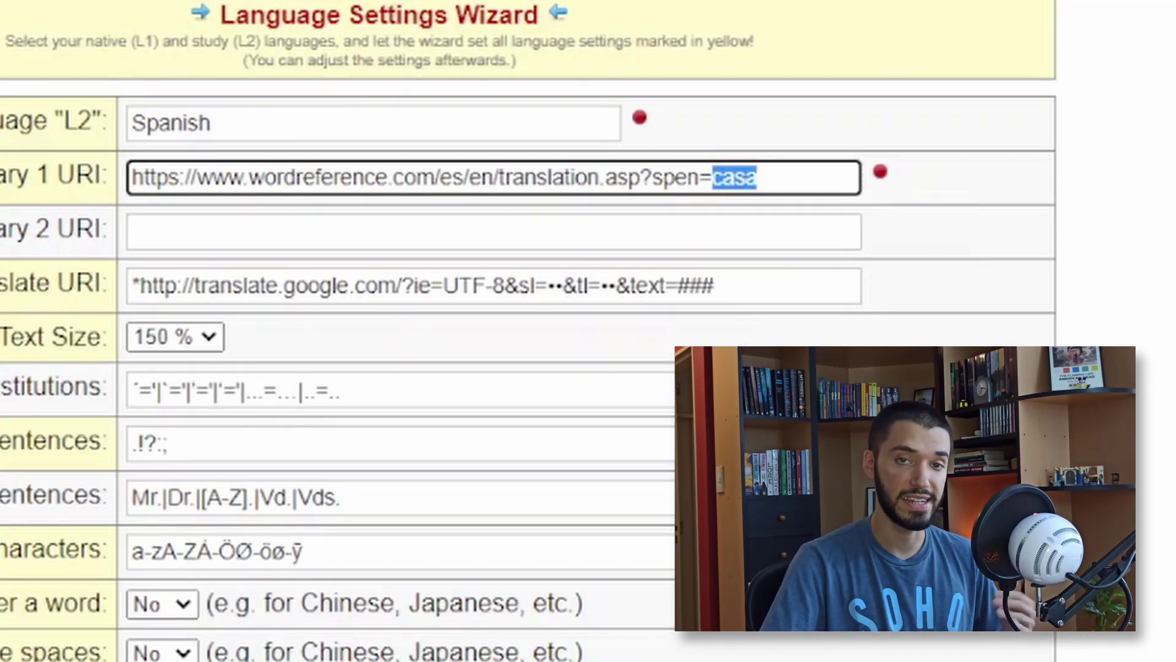
{"action": "key", "text": "BackSpace"}
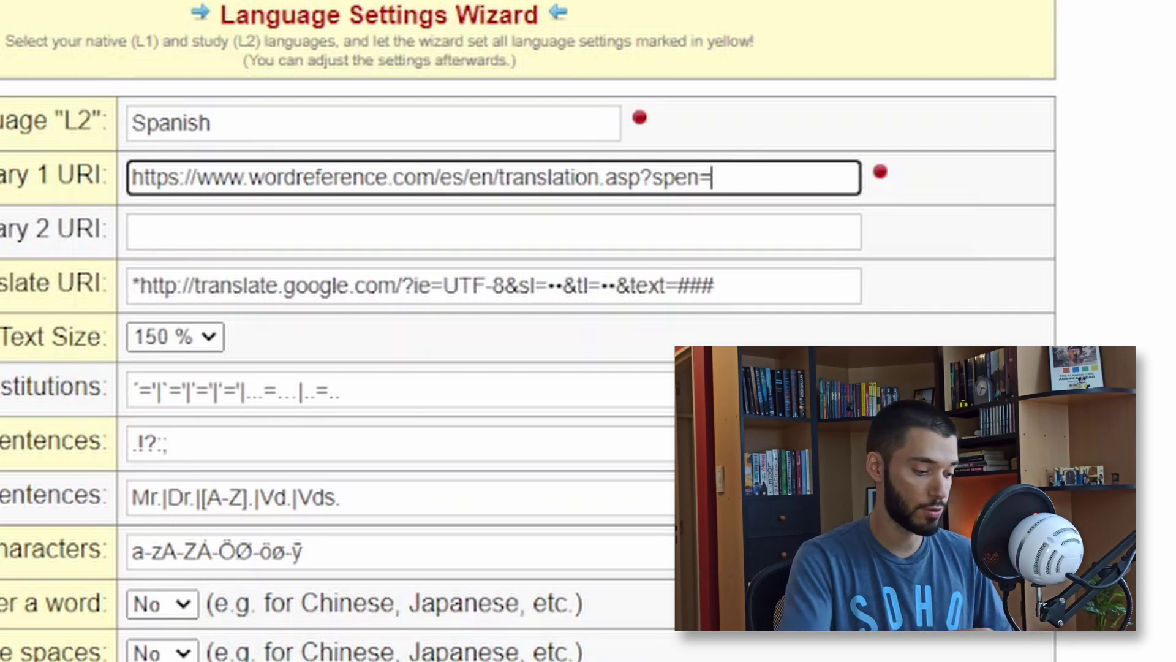
{"action": "type", "text": "###"}
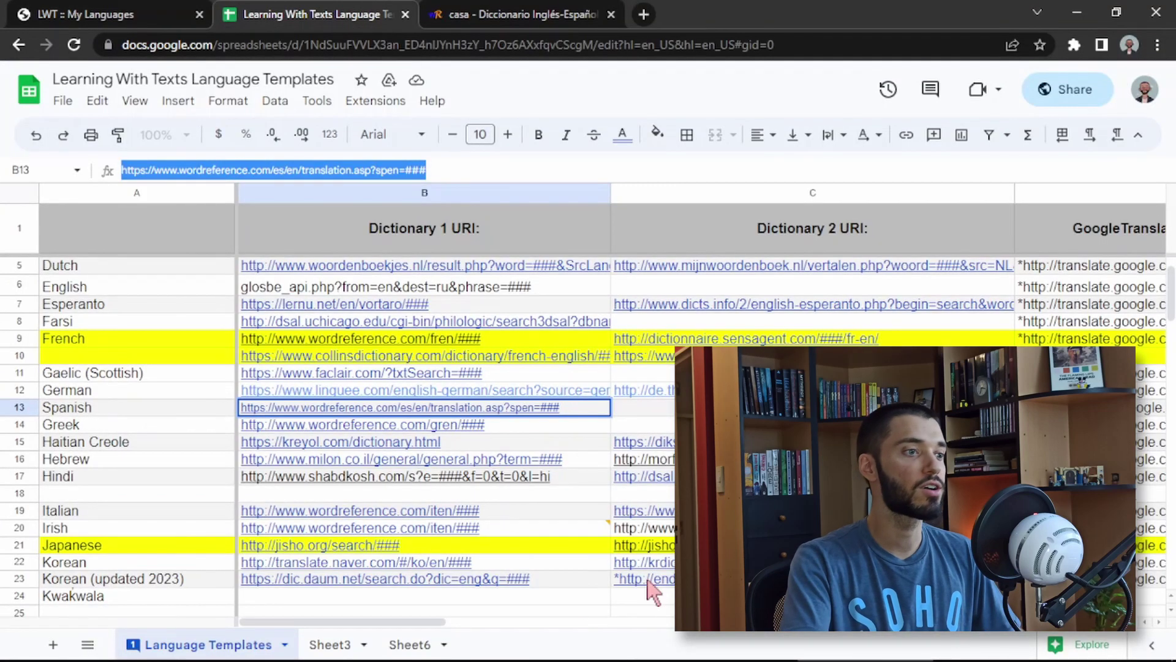
- Replace the GoogleTranslate URI with Spanish's translate.google.co.uk address from the templates sheet
{"action": "left_click_drag", "start_coordinate": [391, 624], "coordinate": [567, 626]}
{"action": "left_click", "coordinate": [631, 412]}
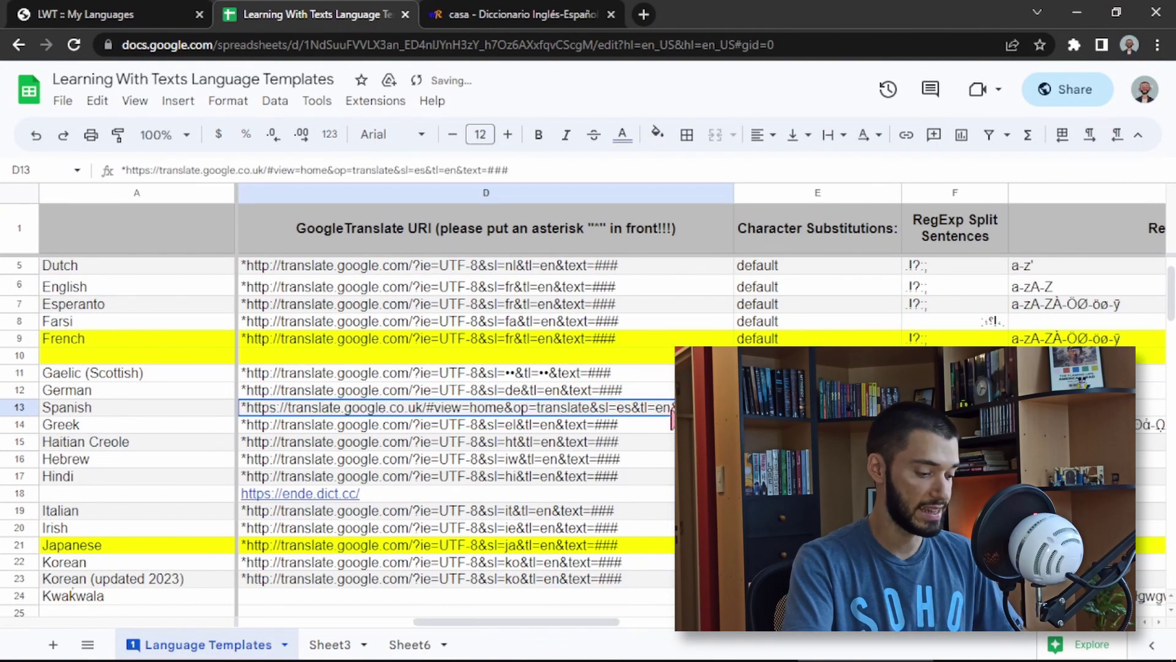
{"action": "left_click", "coordinate": [179, 15]}
{"action": "left_click_drag", "start_coordinate": [571, 311], "coordinate": [192, 308]}
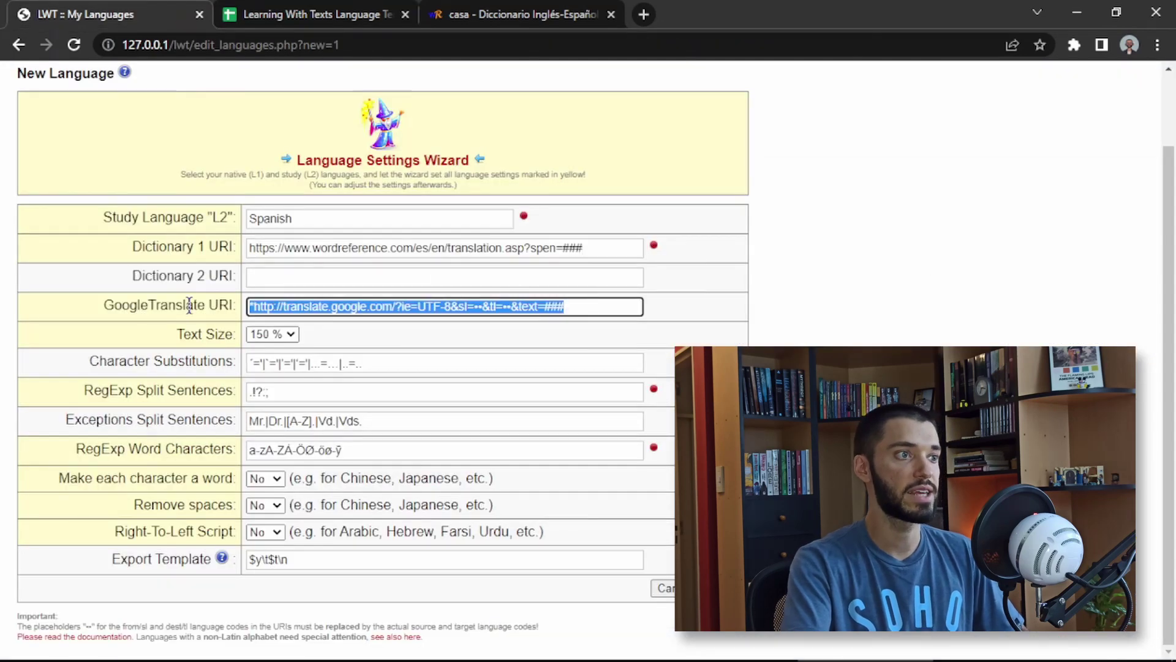
{"action": "type", "text": "https://translate.google.co.uk/#view=home&op=translate&sl=es&tl=en&text=###"}
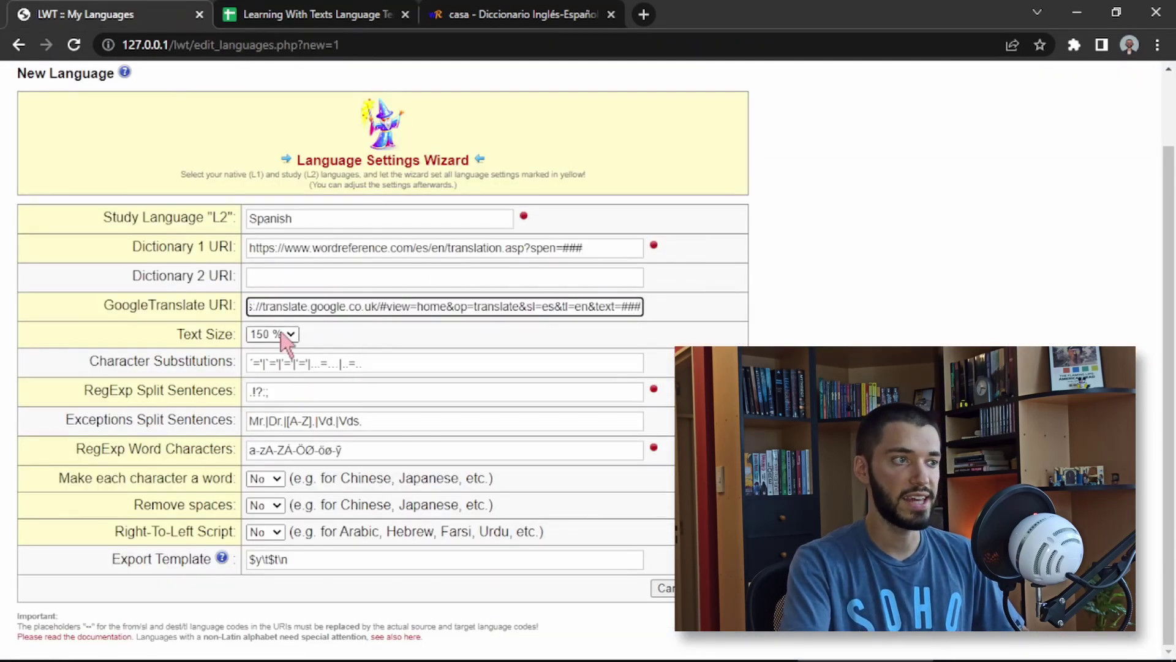
- Paste Spanish's sentence-split characters from the templates into RegExp Split Sentences
{"action": "left_click", "coordinate": [310, 14]}
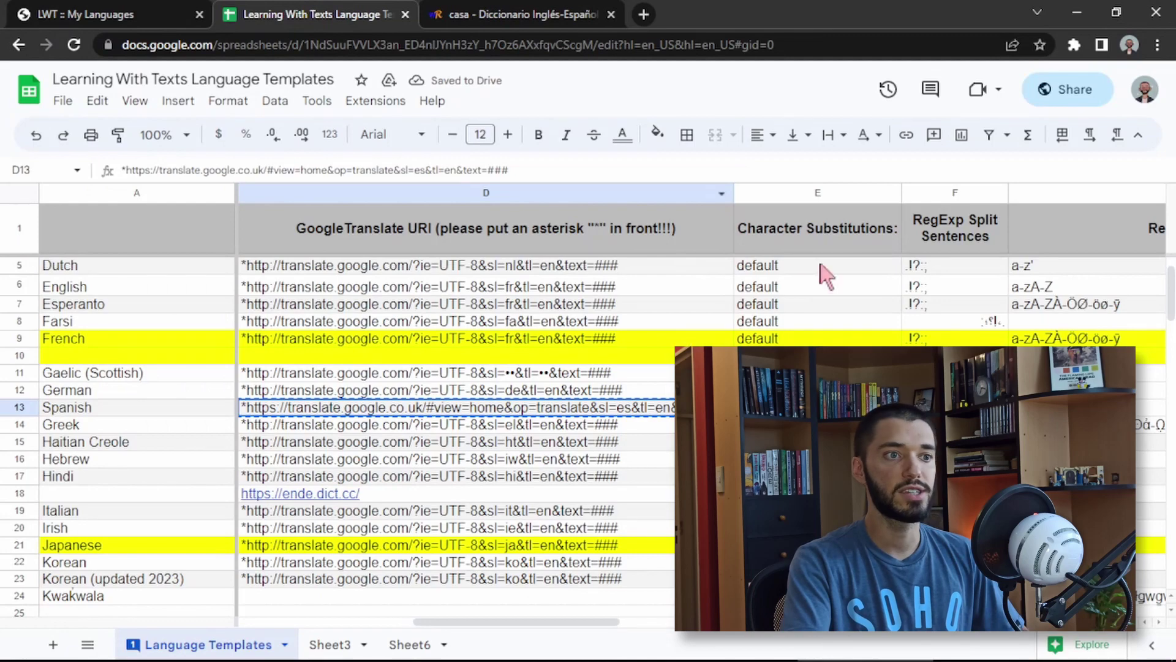
{"action": "left_click_drag", "start_coordinate": [433, 628], "coordinate": [554, 624]}
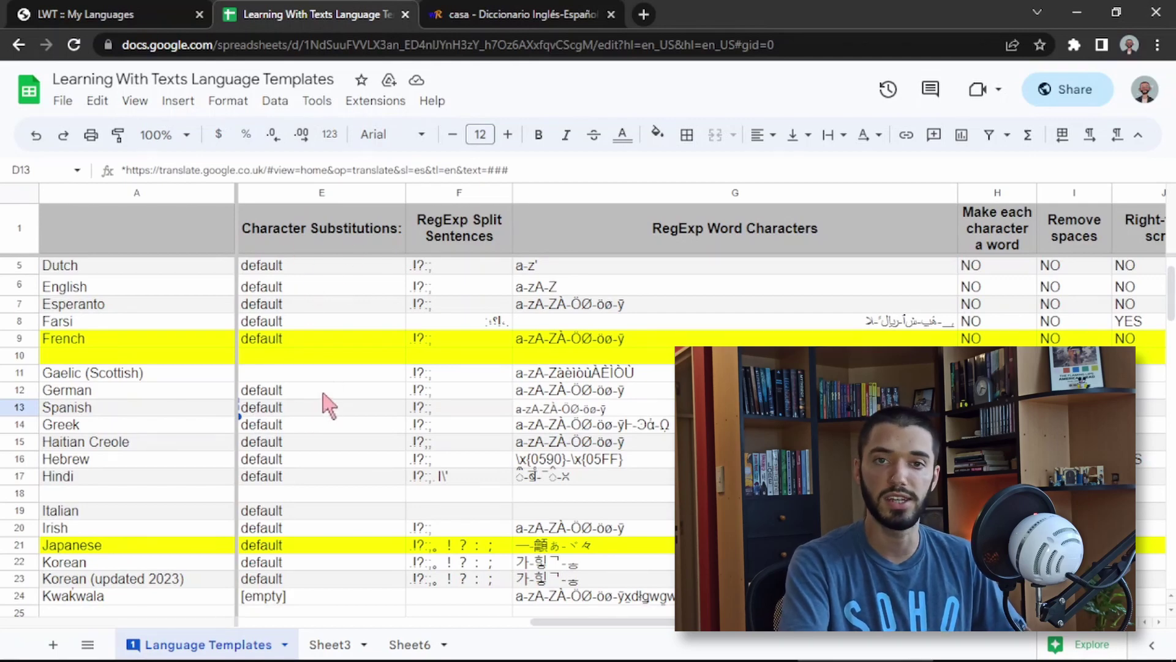
{"action": "key", "text": "ctrl+shift+Tab"}
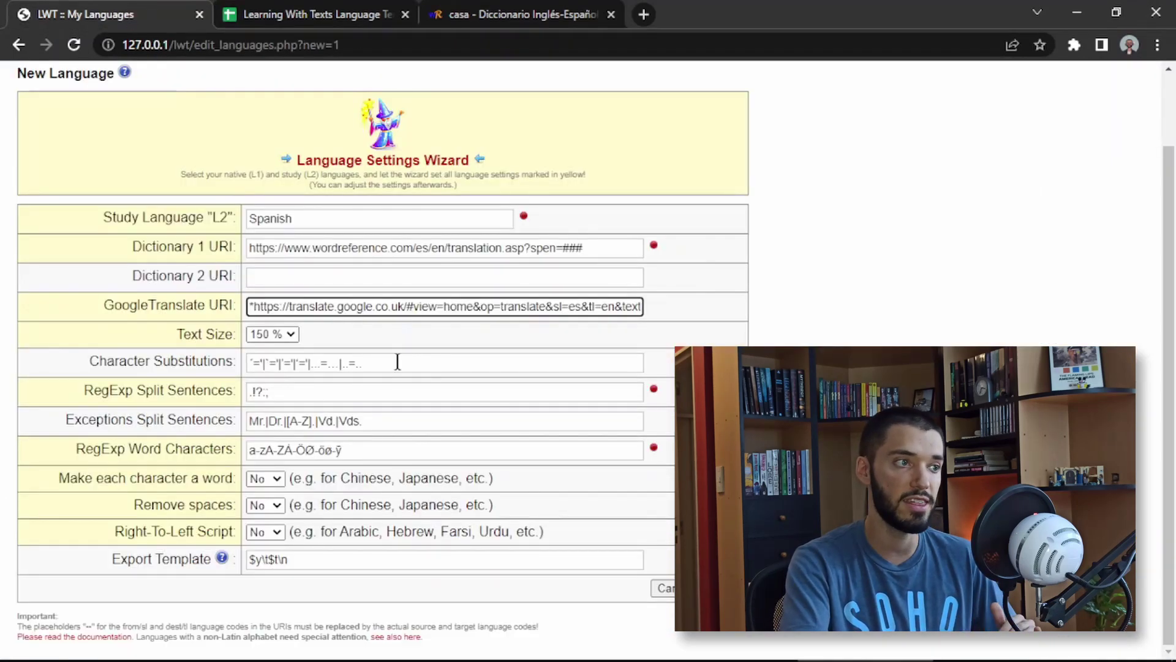
{"action": "key", "text": "ctrl+Tab"}
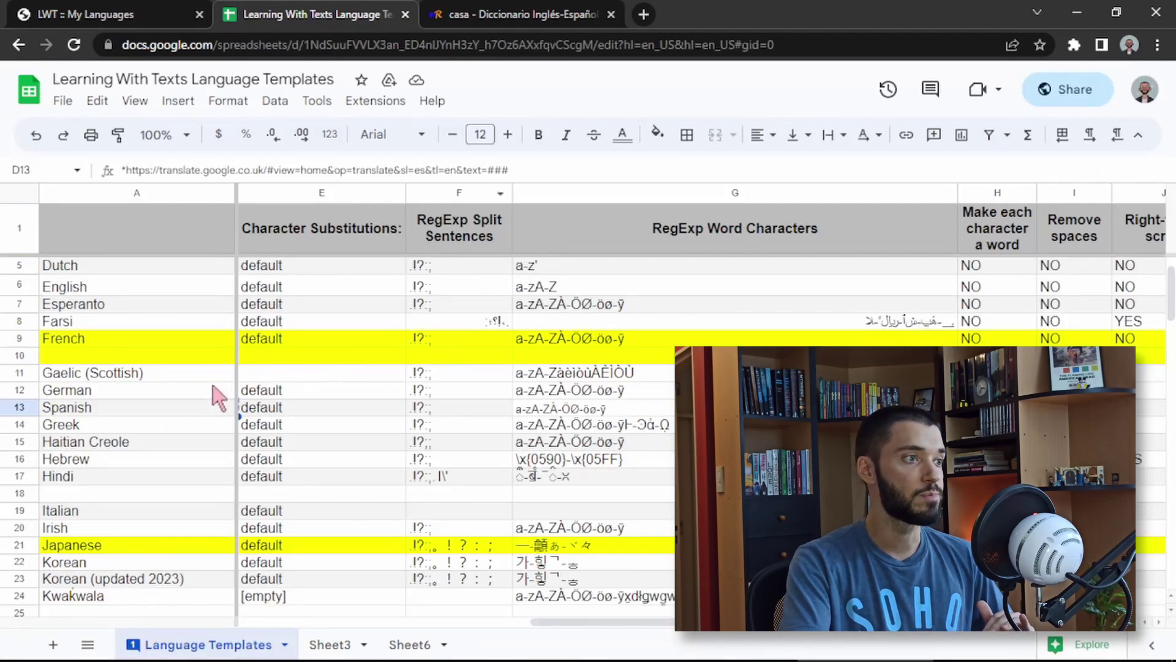
{"action": "left_click", "coordinate": [429, 409]}
{"action": "key", "text": "ctrl+c"}
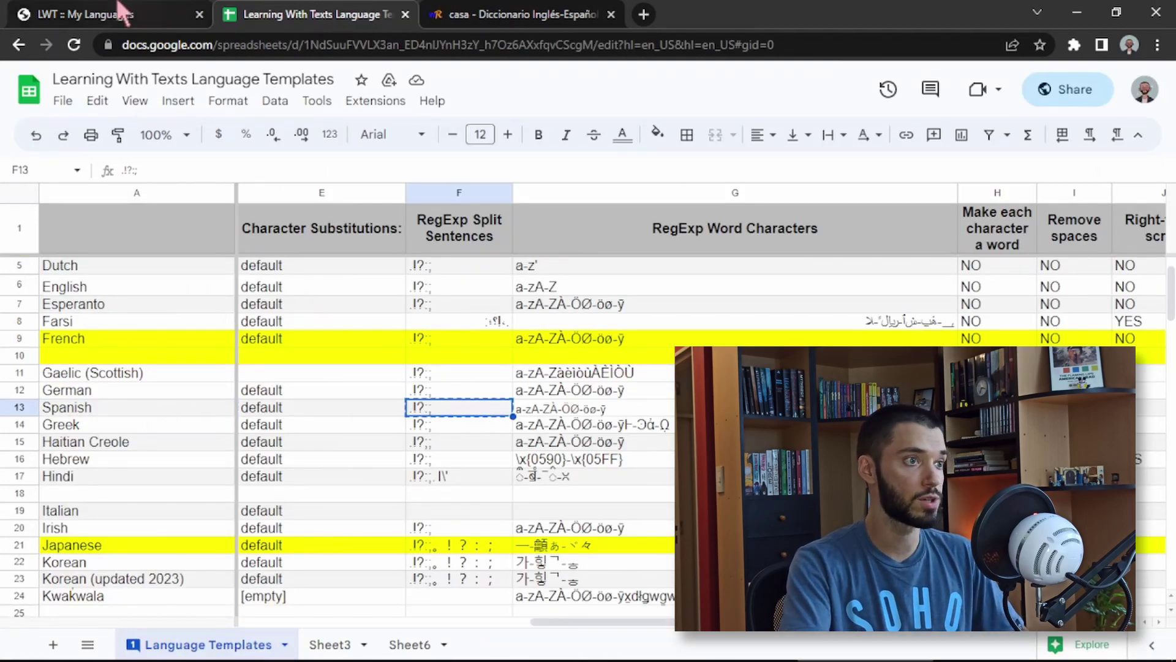
{"action": "left_click", "coordinate": [122, 11]}
{"action": "triple_click", "coordinate": [325, 395]}
{"action": "key", "text": "ctrl+v"}
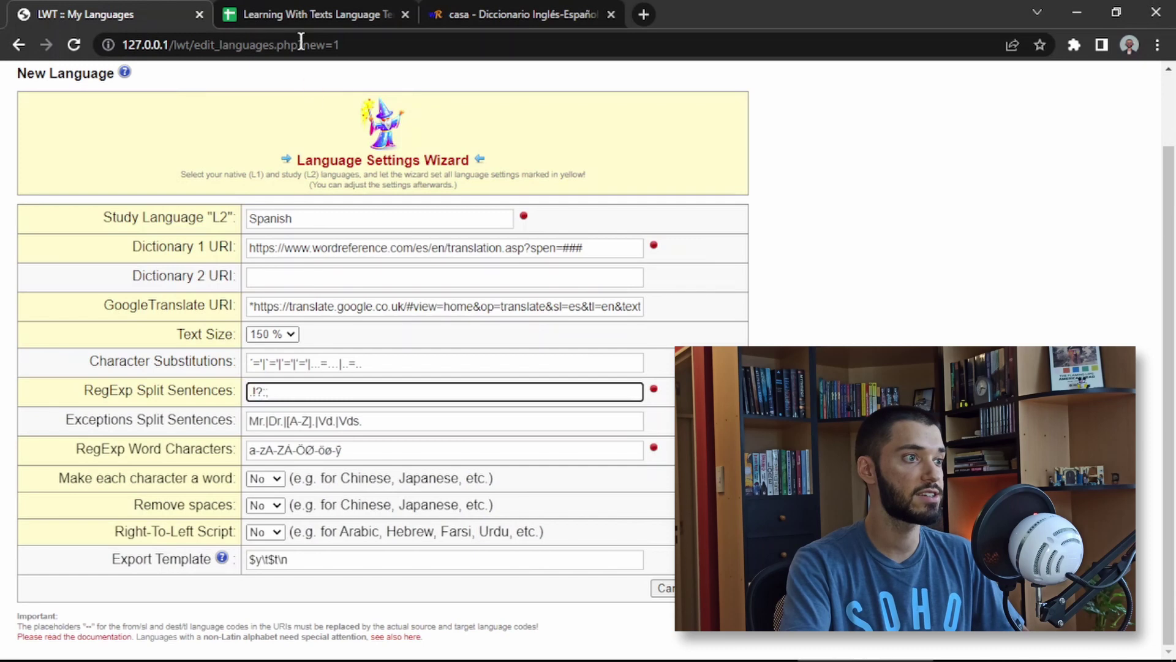
{"action": "left_click", "coordinate": [382, 451]}
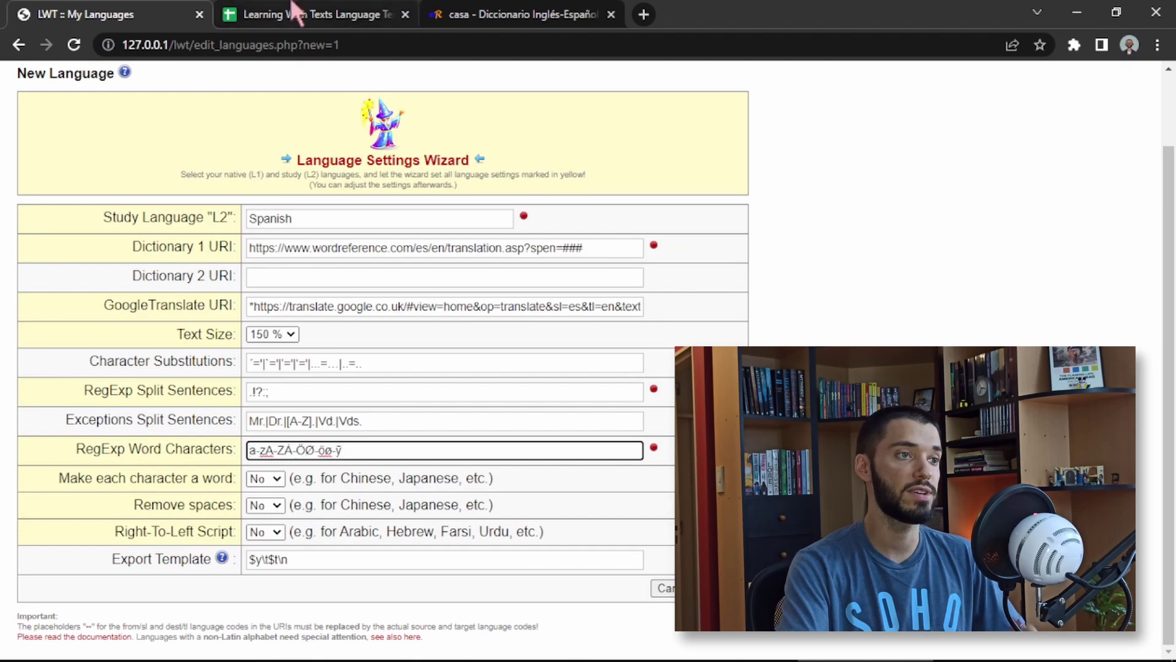
{"action": "left_click", "coordinate": [310, 13]}
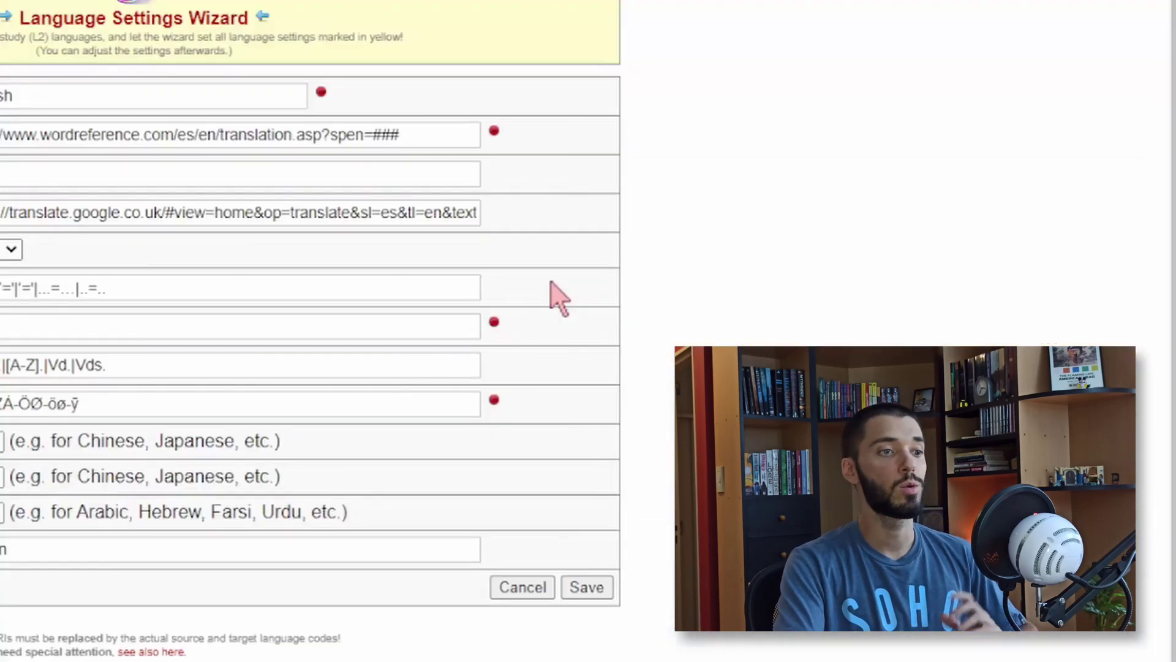
- Save the Spanish language and start a new text in My Texts
{"action": "left_click", "coordinate": [587, 587]}
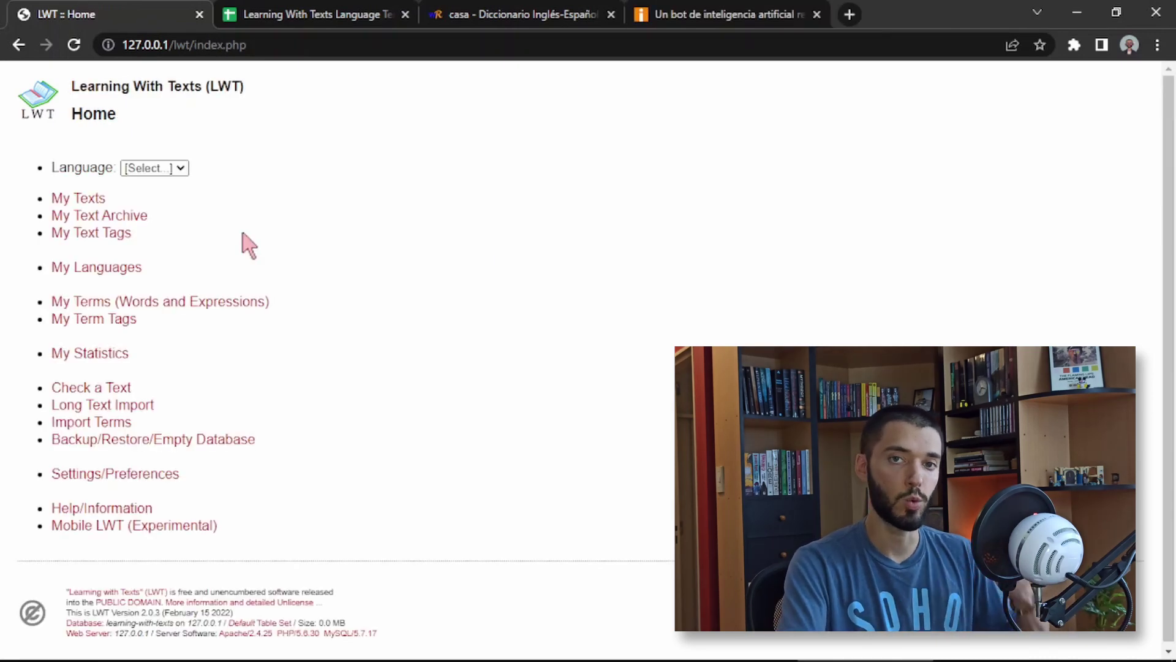
{"action": "left_click", "coordinate": [91, 198]}
{"action": "left_click", "coordinate": [65, 159]}
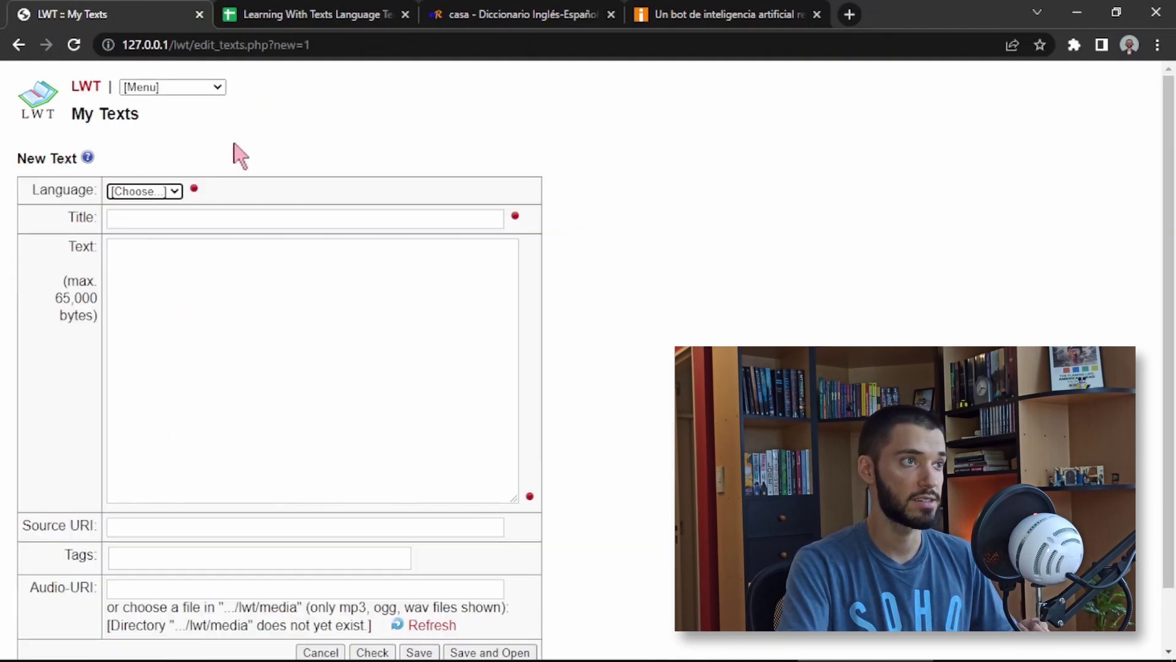
- Use the infobae article's headline as the new text's title
{"action": "left_click", "coordinate": [723, 15]}
{"action": "left_click_drag", "start_coordinate": [755, 319], "coordinate": [3, 300]}
{"action": "key", "text": "ctrl+c"}
{"action": "left_click", "coordinate": [150, 14]}
{"action": "left_click", "coordinate": [187, 220]}
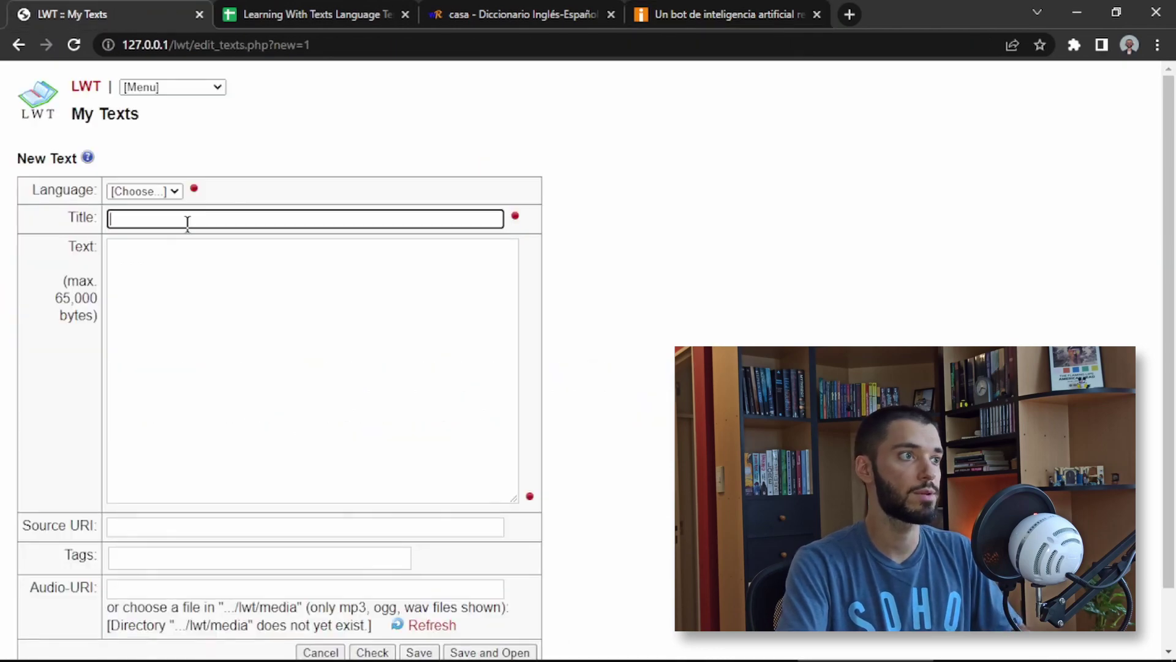
{"action": "key", "text": "ctrl+v"}
- Paste the article's intro paragraph into the text box
{"action": "left_click", "coordinate": [702, 14]}
{"action": "left_click_drag", "start_coordinate": [100, 455], "coordinate": [15, 368]}
{"action": "key", "text": "ctrl+c"}
{"action": "left_click", "coordinate": [133, 12]}
{"action": "left_click", "coordinate": [236, 382]}
{"action": "key", "text": "ctrl+v"}
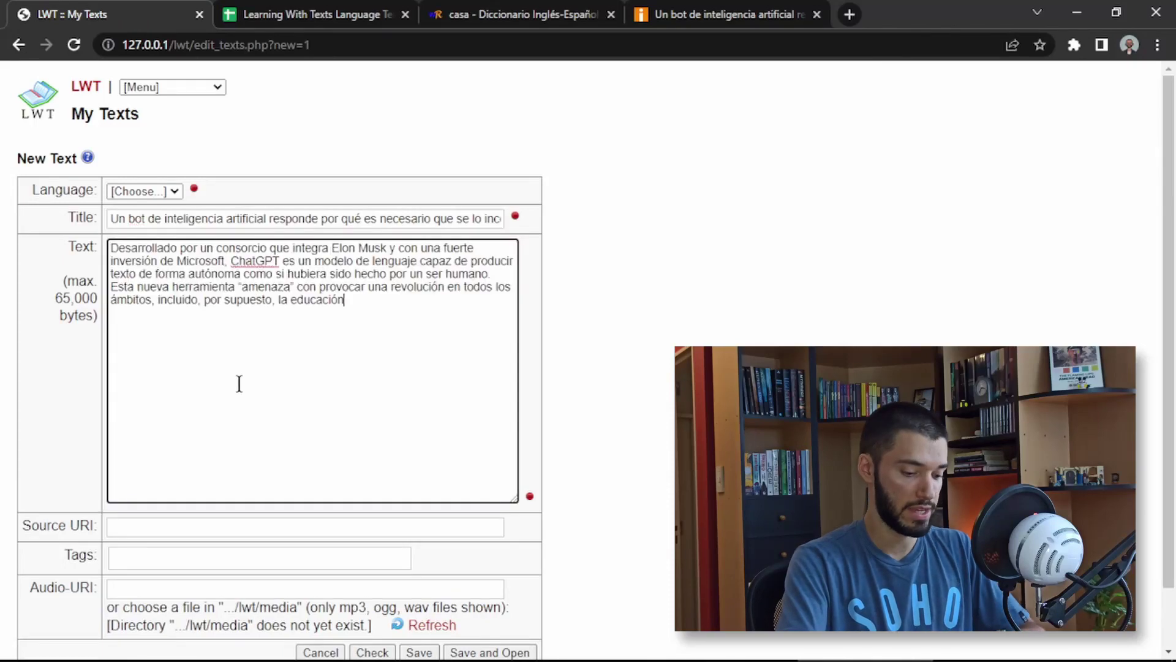
{"action": "scroll", "coordinate": [429, 405], "scroll_direction": "down", "scroll_amount": 1}
{"action": "left_click", "coordinate": [307, 472]}
- Set the article's web address as source, choose Spanish, and save and open the text
{"action": "left_click", "coordinate": [702, 14]}
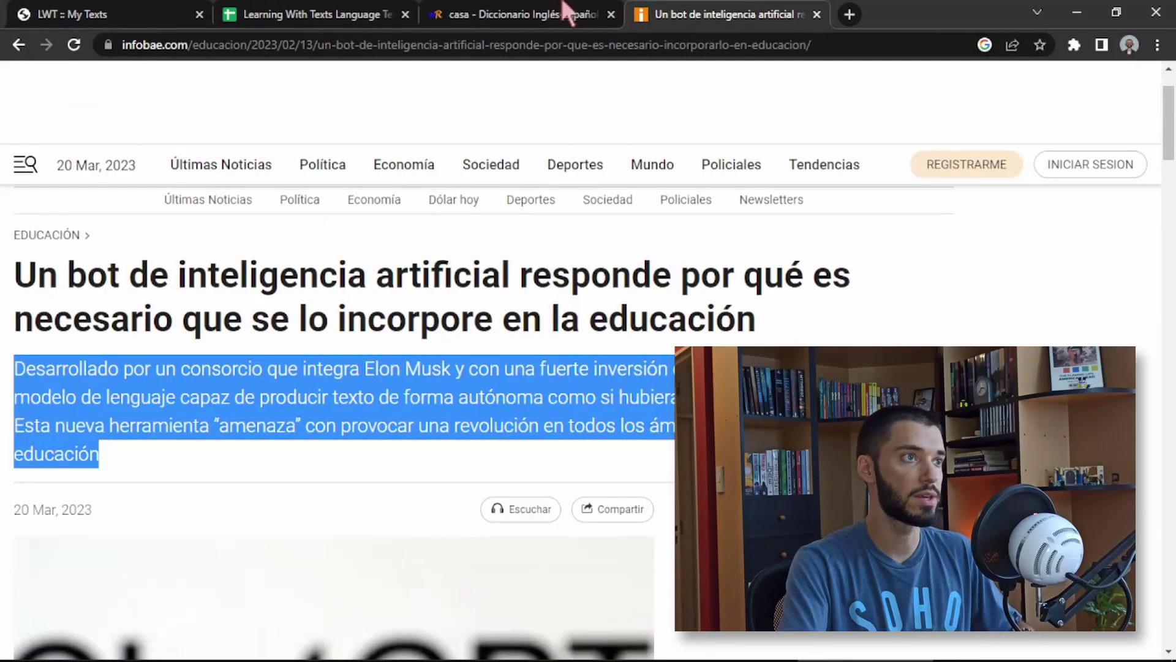
{"action": "left_click", "coordinate": [341, 45]}
{"action": "key", "text": "ctrl+c"}
{"action": "left_click", "coordinate": [123, 14]}
{"action": "key", "text": "ctrl+v"}
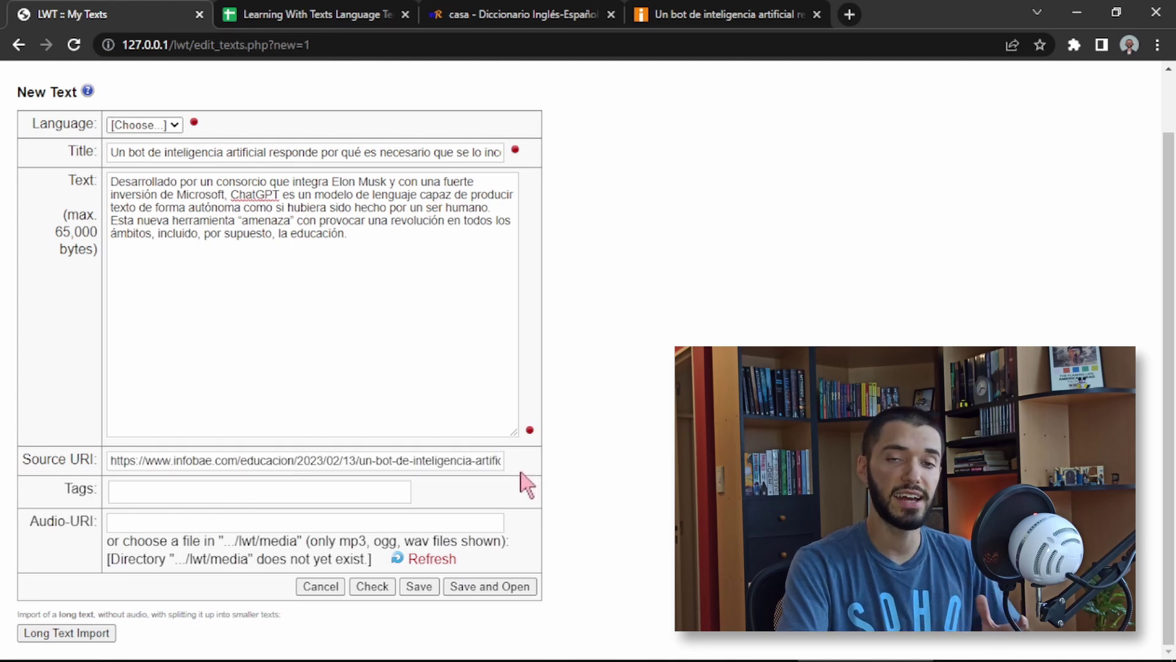
{"action": "left_click", "coordinate": [158, 127]}
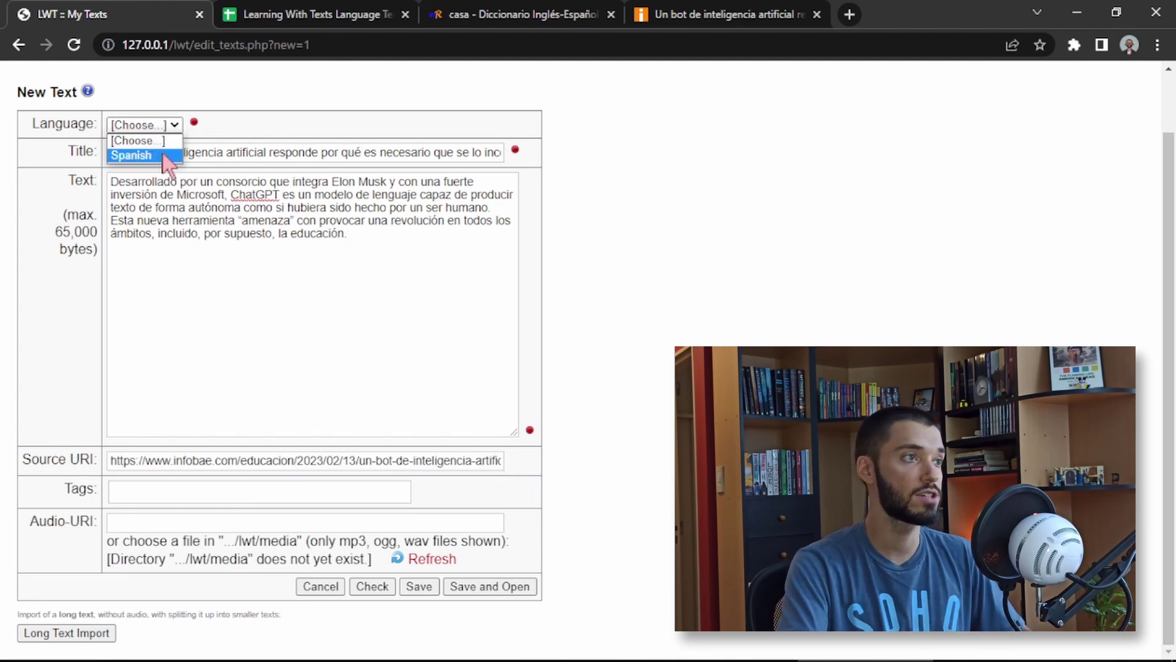
{"action": "left_click", "coordinate": [163, 156]}
{"action": "left_click", "coordinate": [506, 590]}
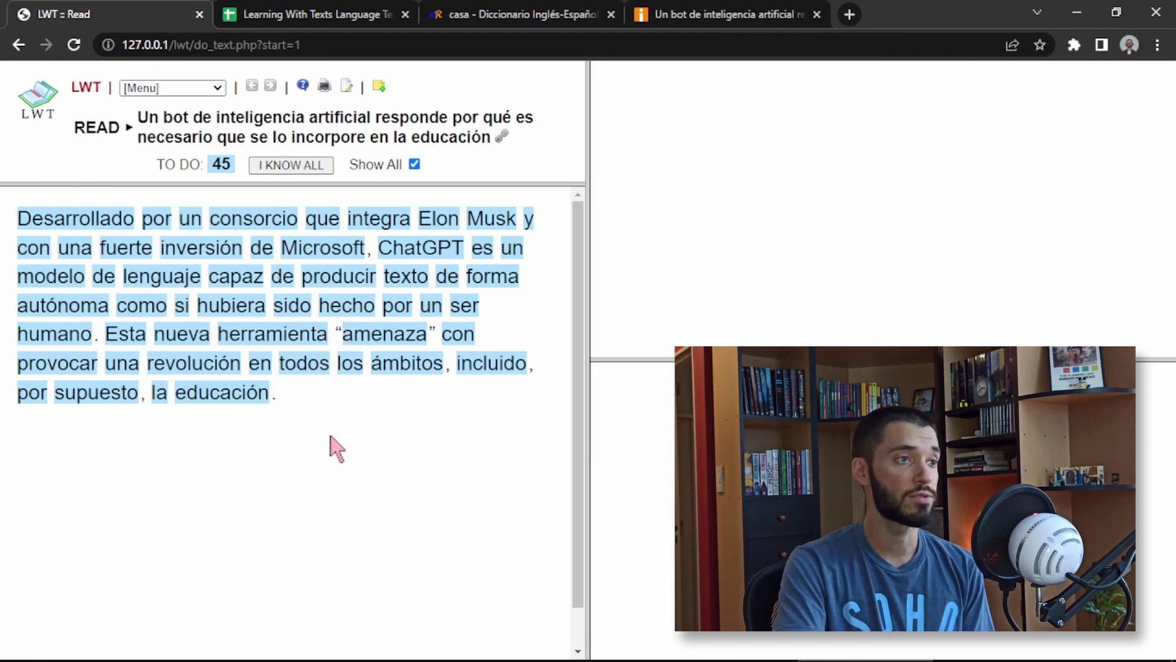
- Look up producir in WordReference and save it as a new term translated 'make'
{"action": "left_click", "coordinate": [336, 281]}
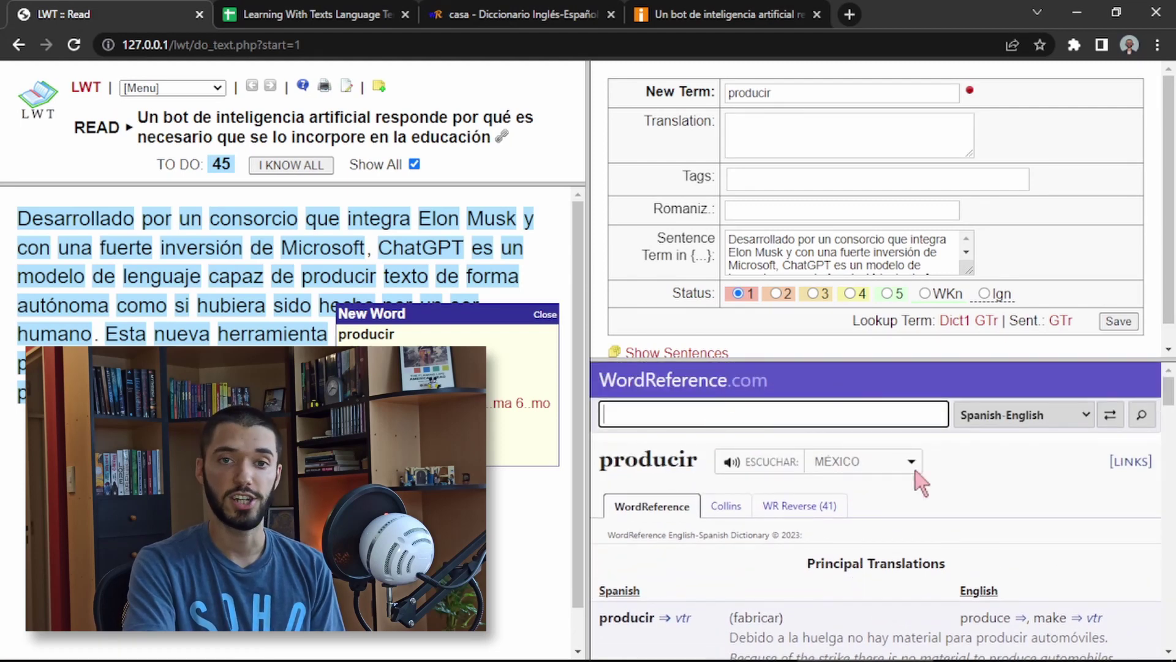
{"action": "scroll", "coordinate": [803, 465], "scroll_direction": "down", "scroll_amount": 3}
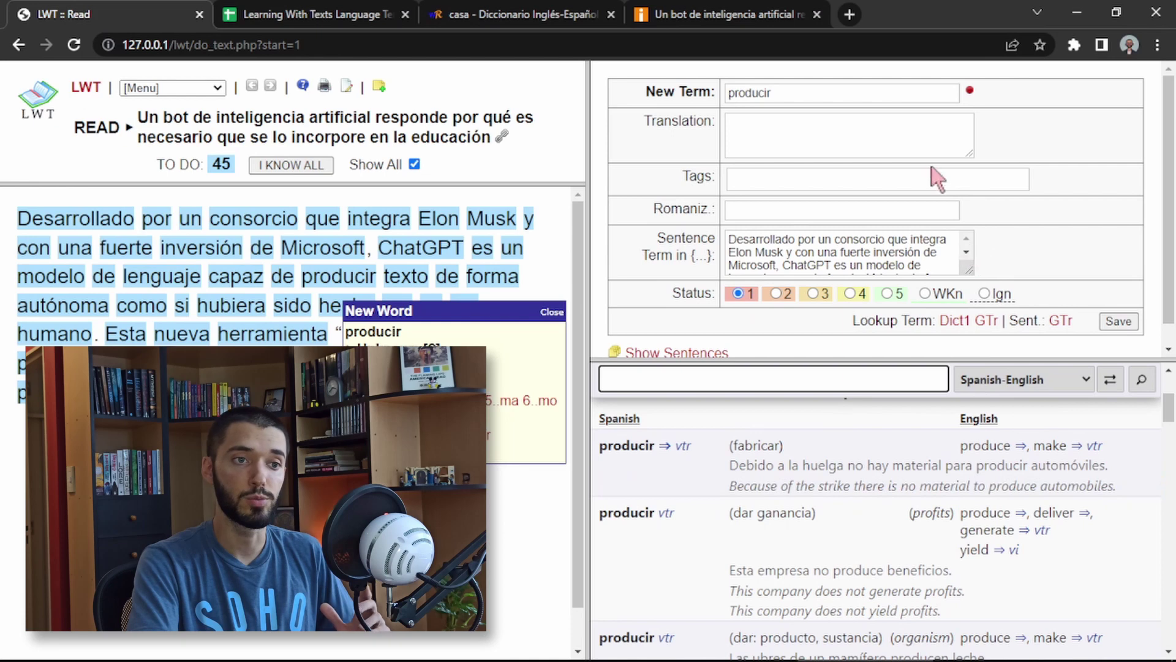
{"action": "left_click", "coordinate": [818, 129]}
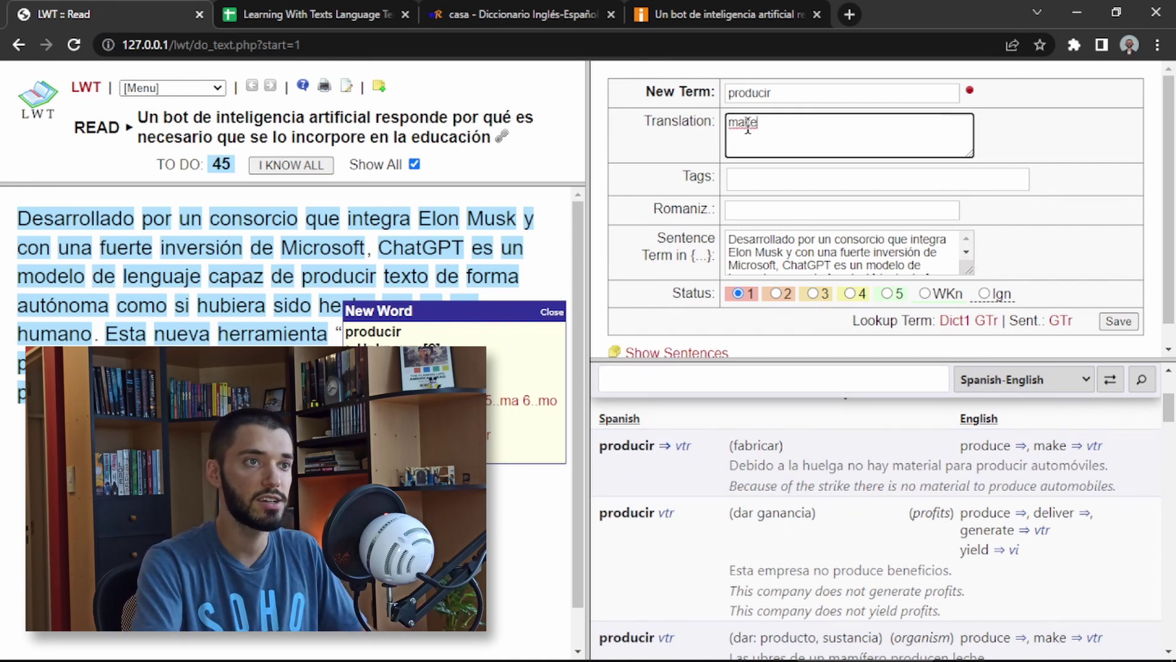
{"action": "left_click", "coordinate": [1118, 321]}
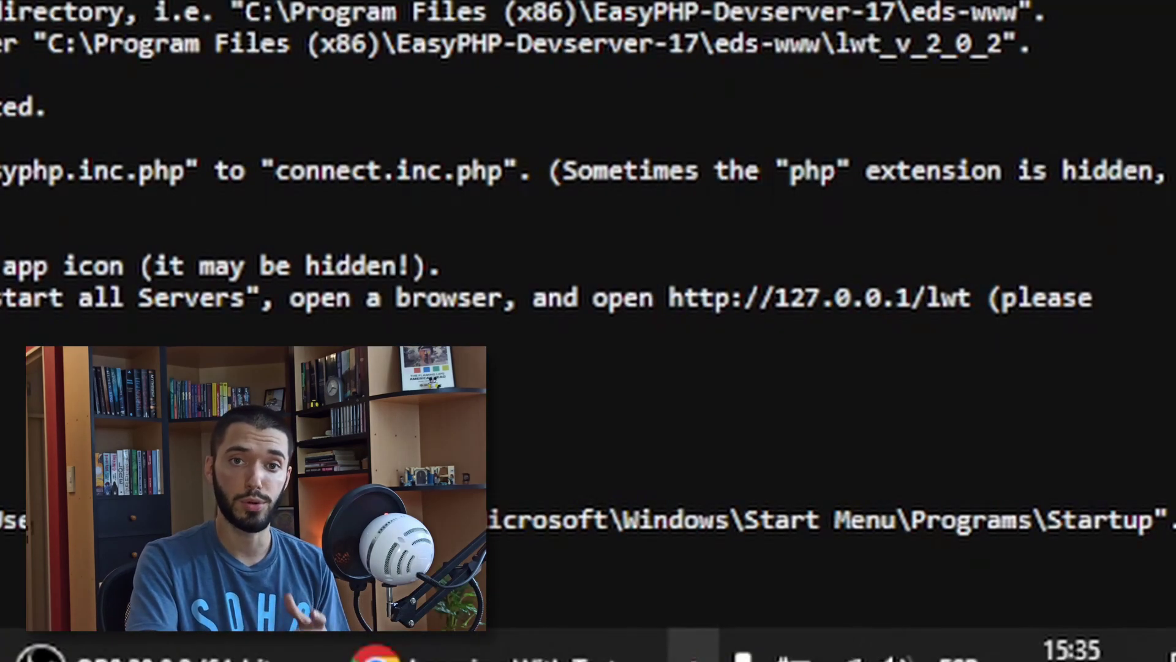
- Exit EasyPHP Devserver from its icon in the system tray overflow
{"action": "left_click", "coordinate": [693, 646]}
{"action": "right_click", "coordinate": [816, 500]}
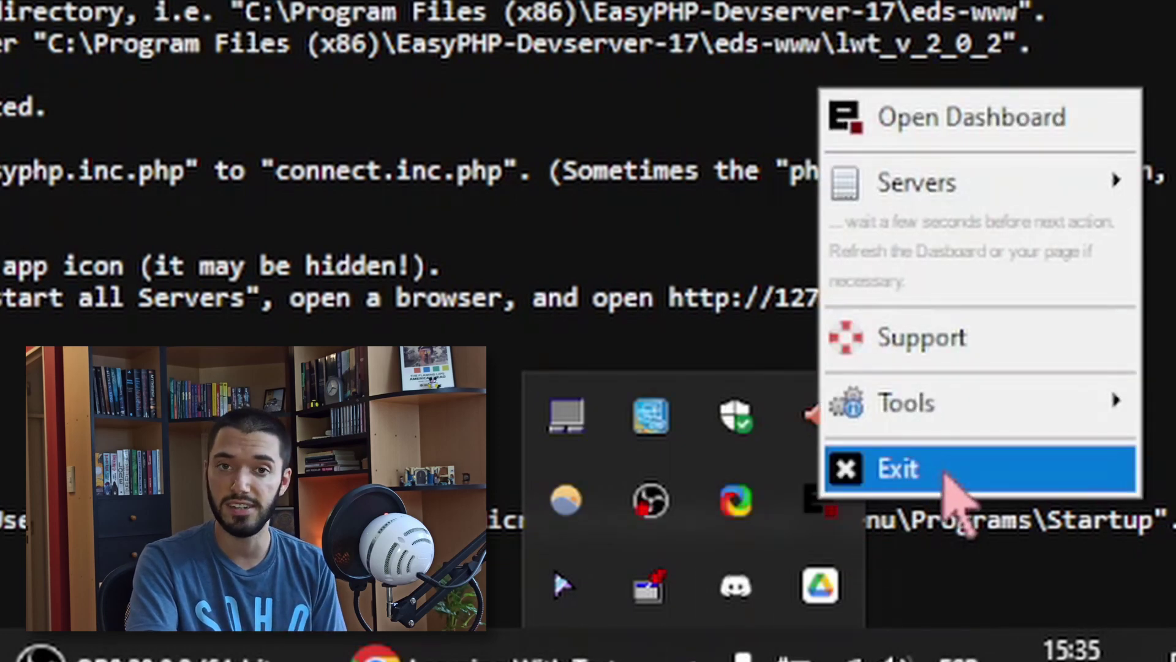
{"action": "left_click", "coordinate": [944, 473]}
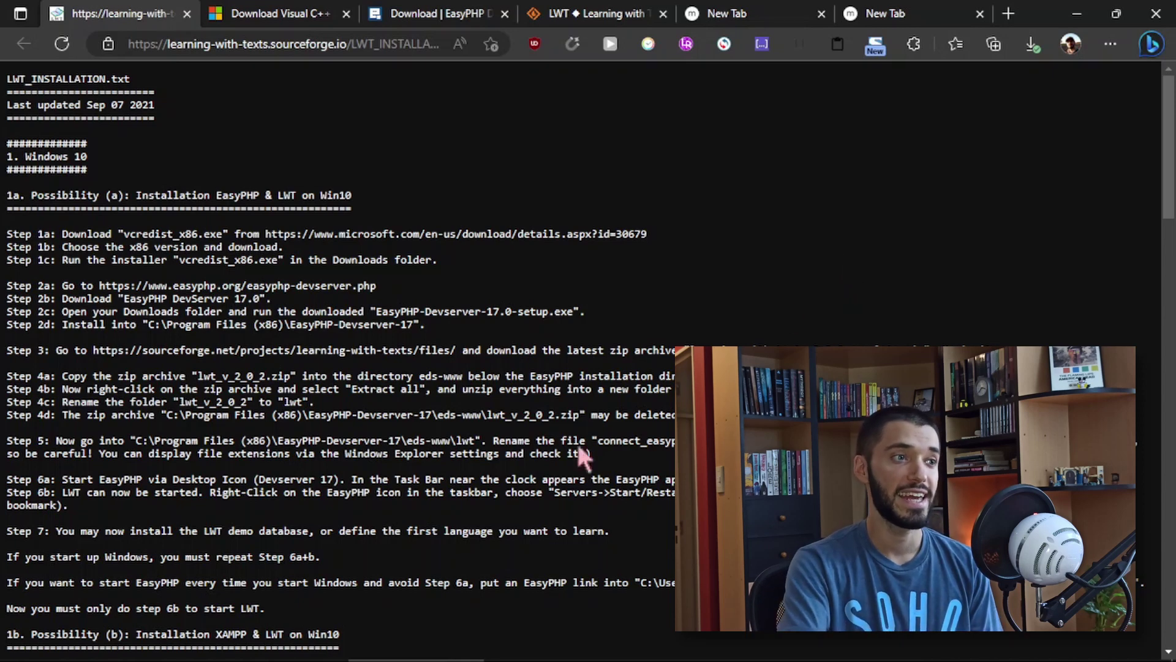
- Scroll LWT_INSTALLATION.txt to the XAMPP on Windows 10 and MAMP on macOS steps
{"action": "scroll", "coordinate": [318, 360], "scroll_direction": "down", "scroll_amount": 7}
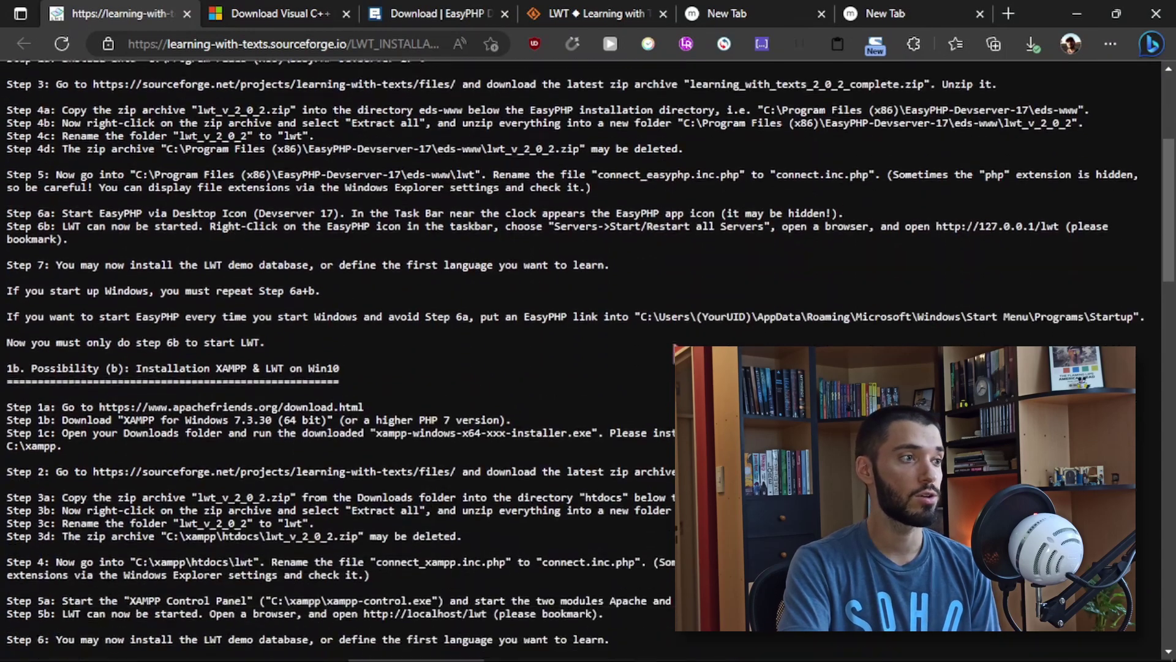
{"action": "scroll", "coordinate": [319, 343], "scroll_direction": "down", "scroll_amount": 3}
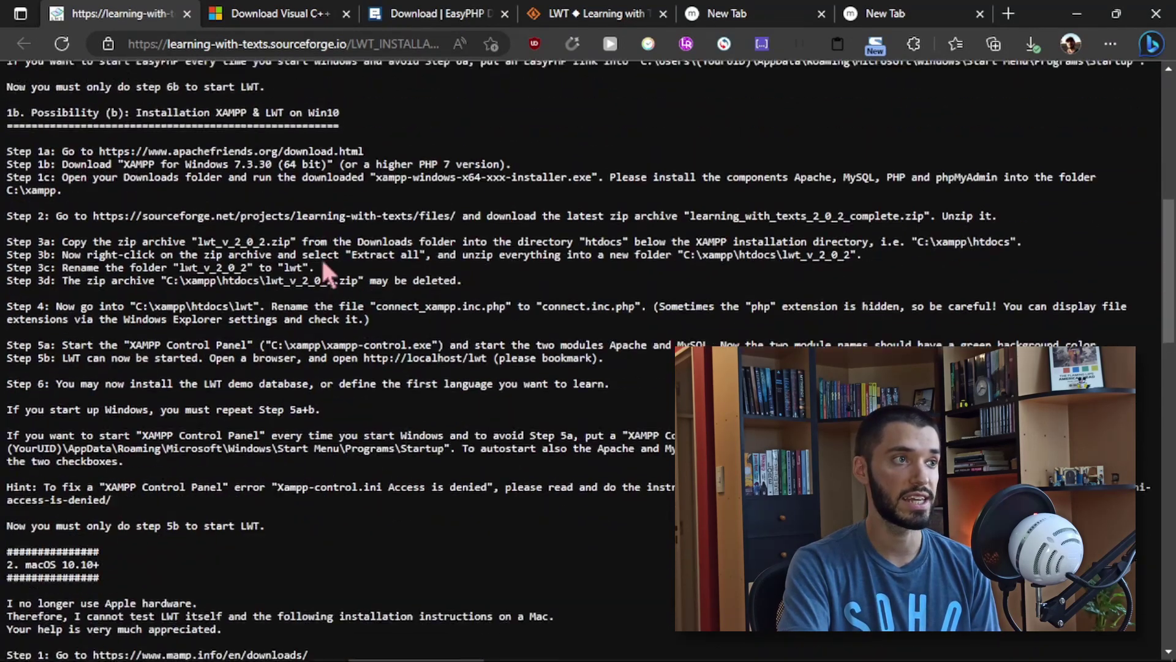
{"action": "scroll", "coordinate": [335, 323], "scroll_direction": "down", "scroll_amount": 3}
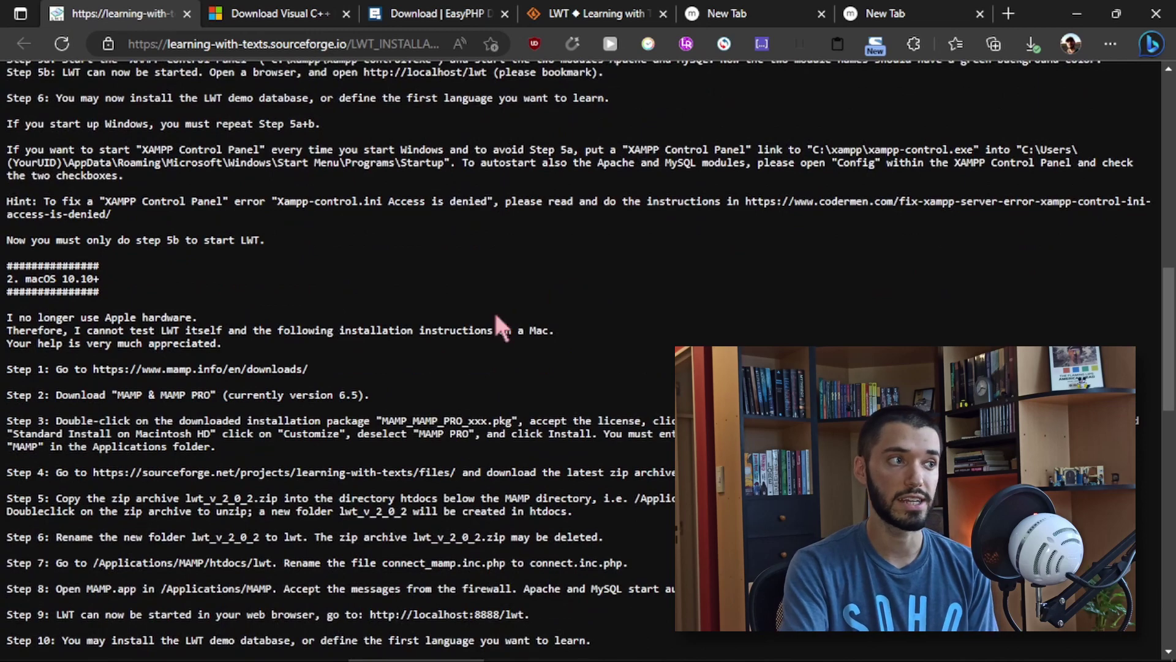
{"action": "scroll", "coordinate": [493, 310], "scroll_direction": "down", "scroll_amount": 2}
{"action": "scroll", "coordinate": [254, 241], "scroll_direction": "down", "scroll_amount": 2}
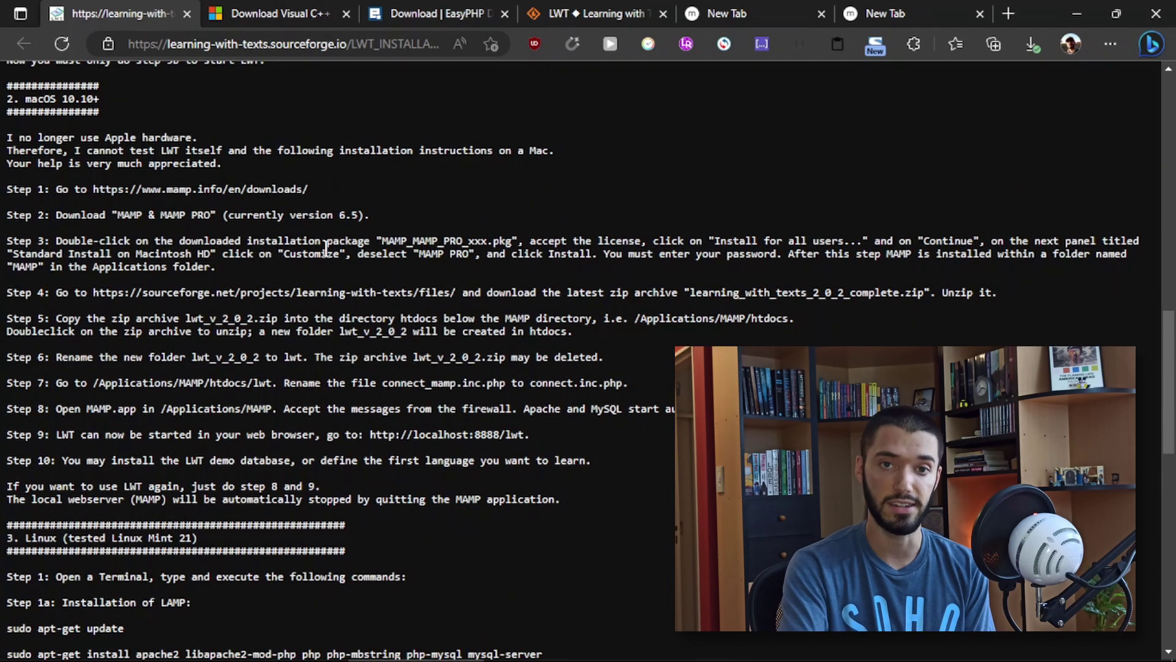
{"action": "scroll", "coordinate": [326, 248], "scroll_direction": "up", "scroll_amount": 9}
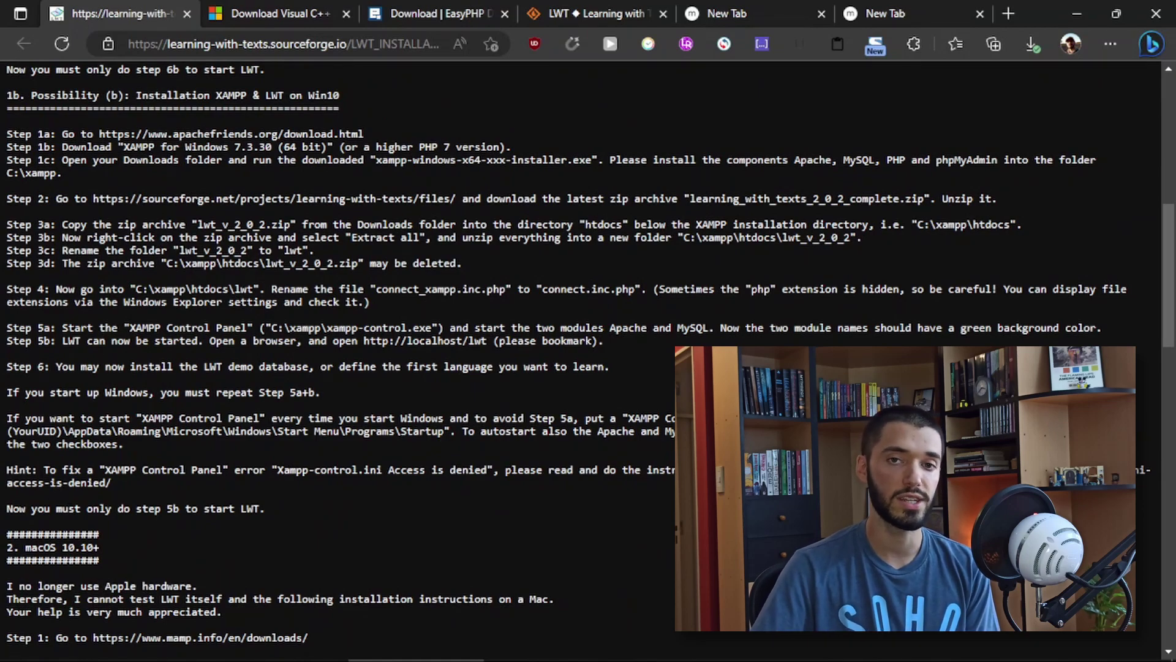
{"action": "scroll", "coordinate": [608, 399], "scroll_direction": "down", "scroll_amount": 10}
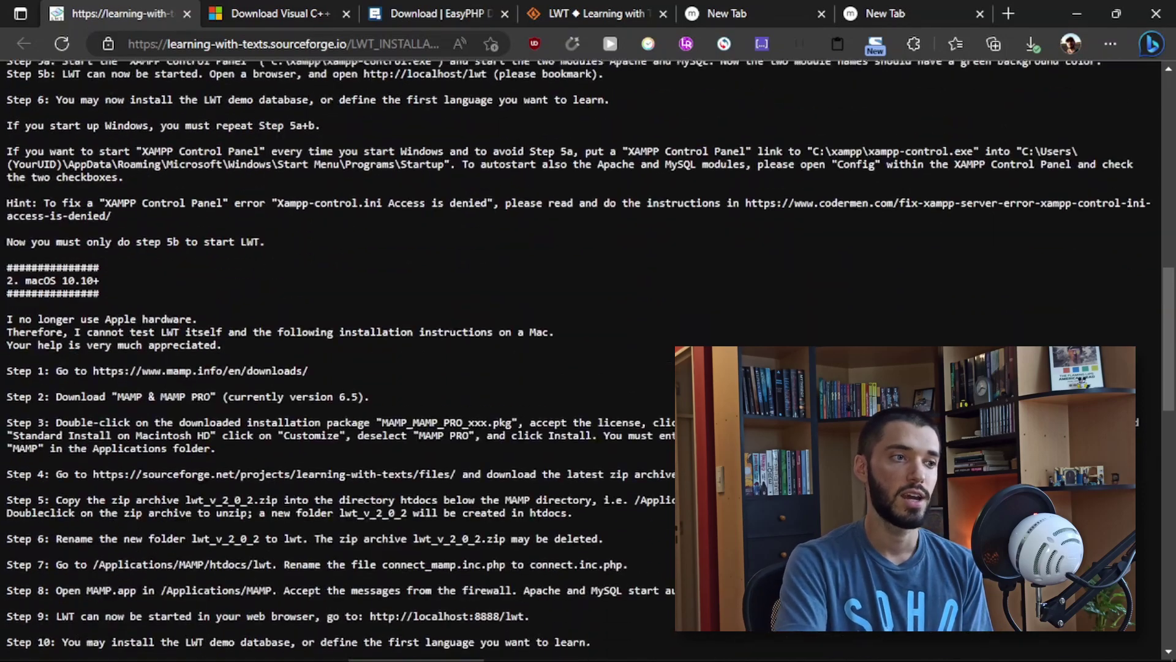